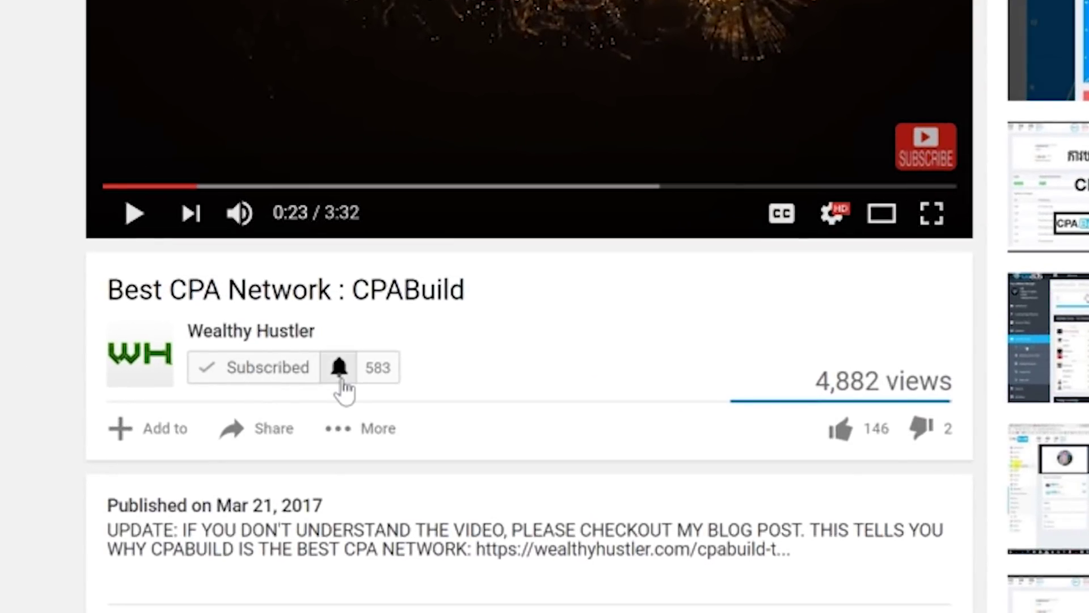
# Set the Wealthy Hustler channel's bell to 'Send me all notifications for this channel' and save
pyautogui.click(319, 386)
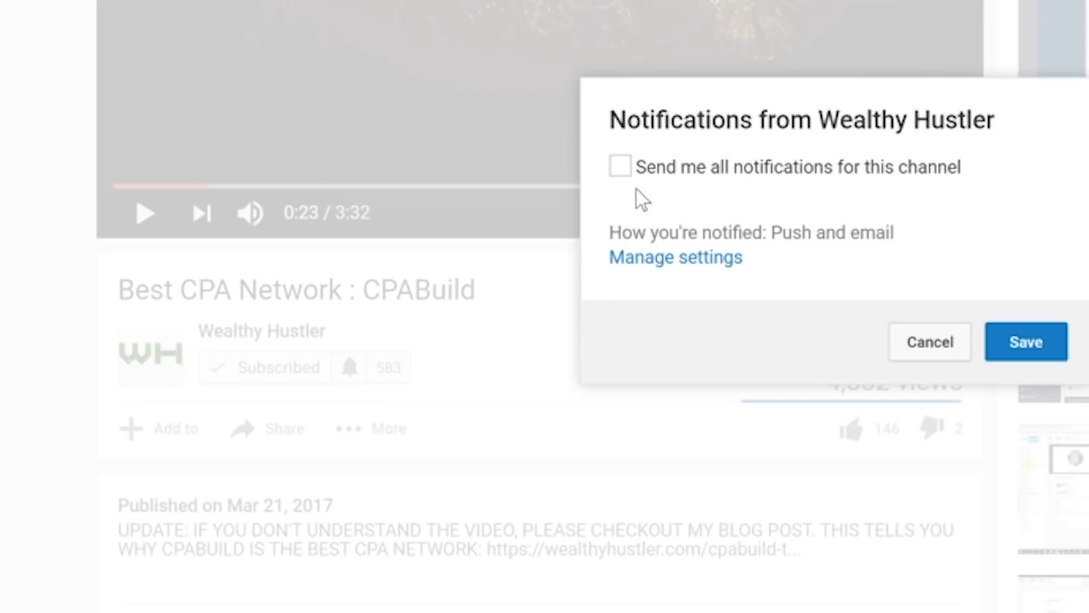
pyautogui.click(623, 171)
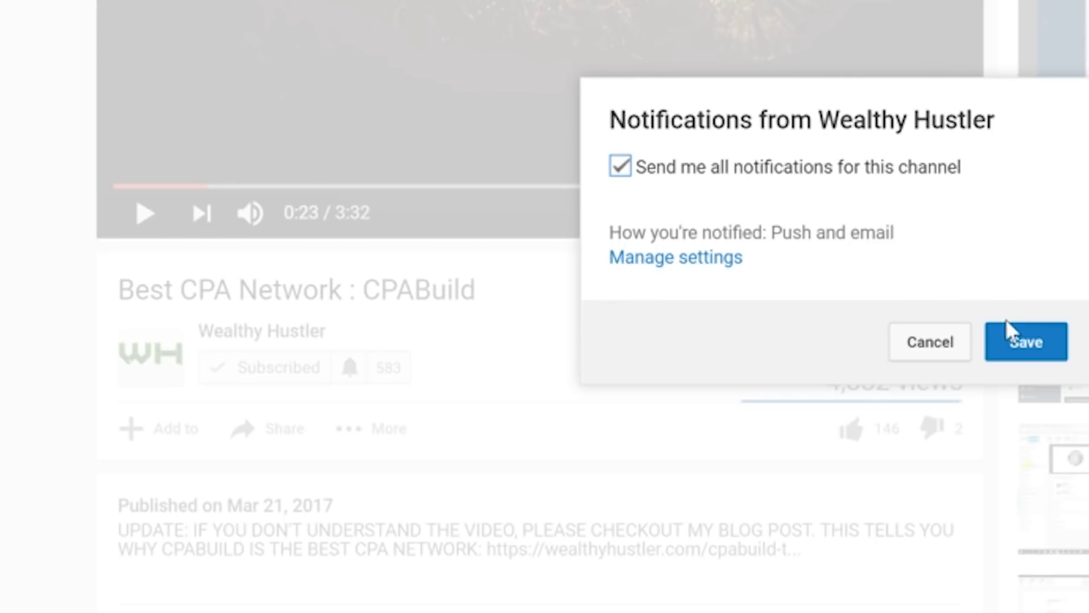
pyautogui.click(1030, 345)
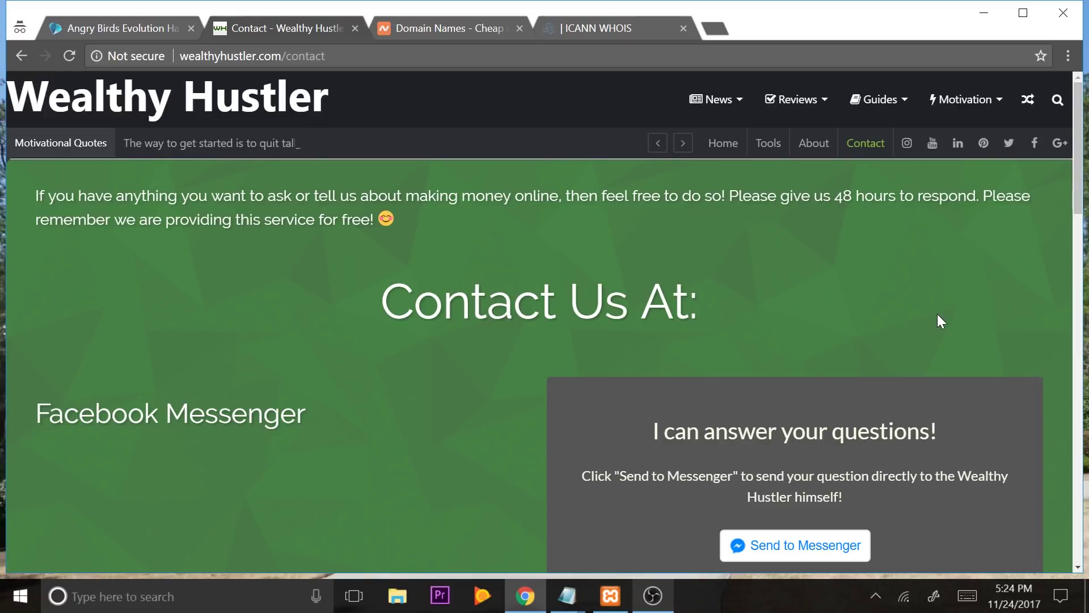
# Browse the Wealthy Hustler contact page down to its Discord option, then switch to the Angry Birds Evolution Hack tab
pyautogui.scroll(-1, 938, 316)
pyautogui.scroll(-5, 937, 316)
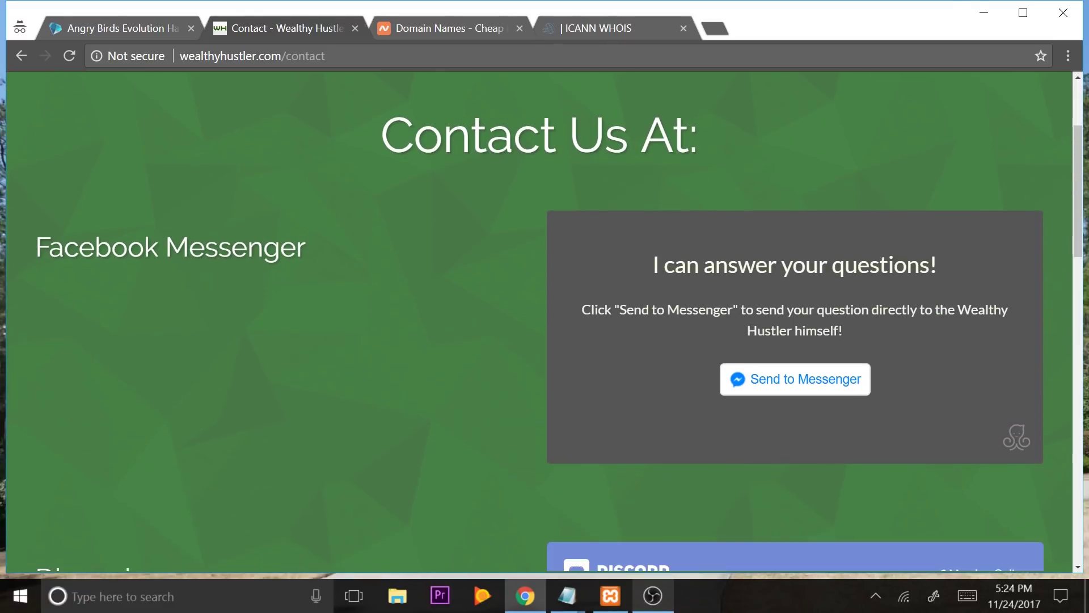
pyautogui.scroll(-3, 938, 316)
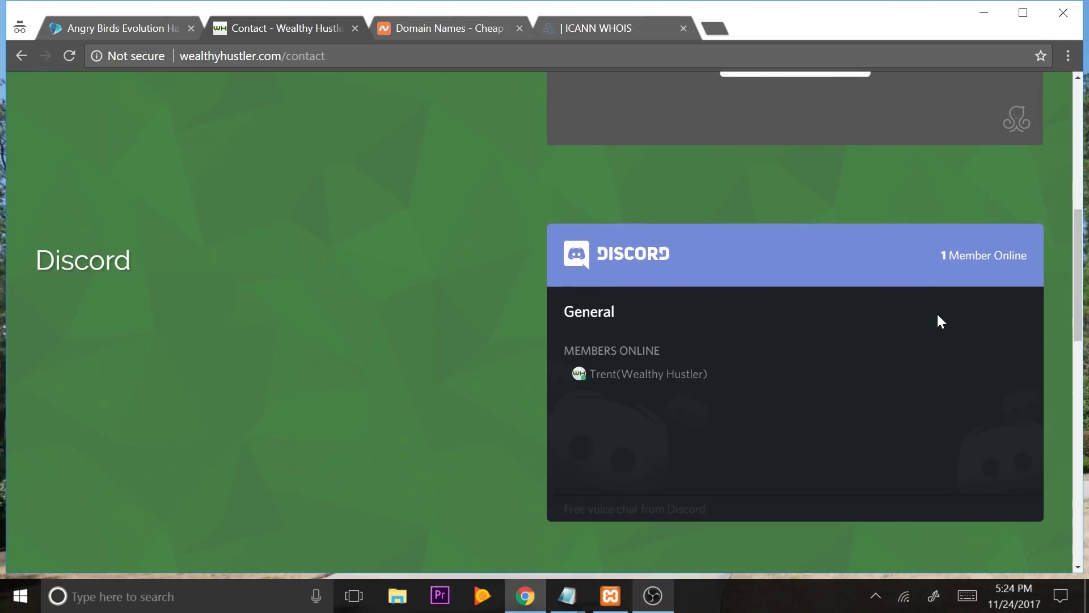
pyautogui.scroll(7, 937, 316)
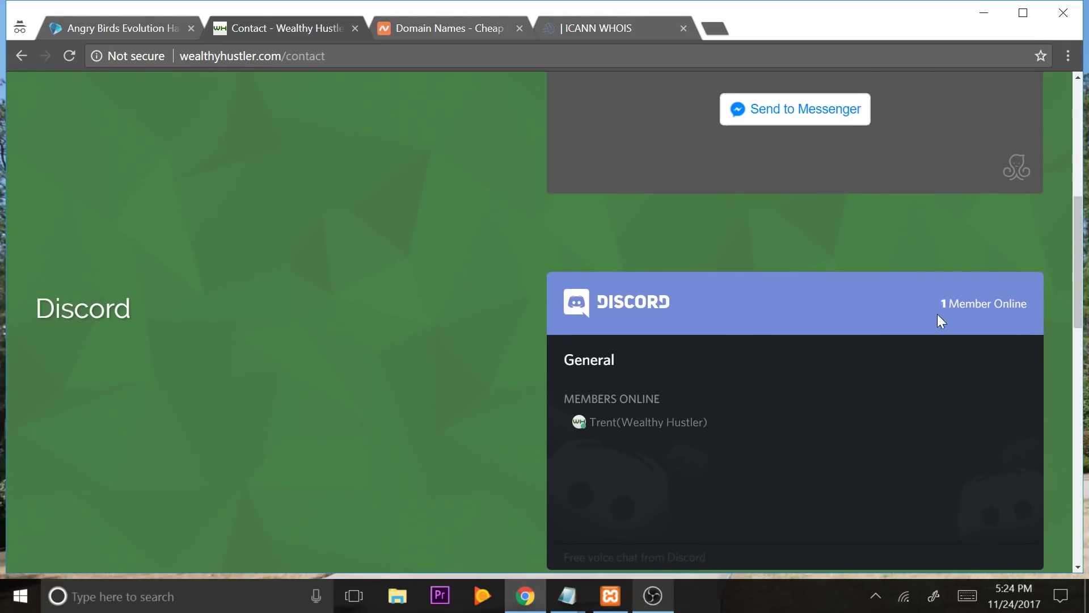
pyautogui.hotkey('ctrl', 'shift', 'Tab')
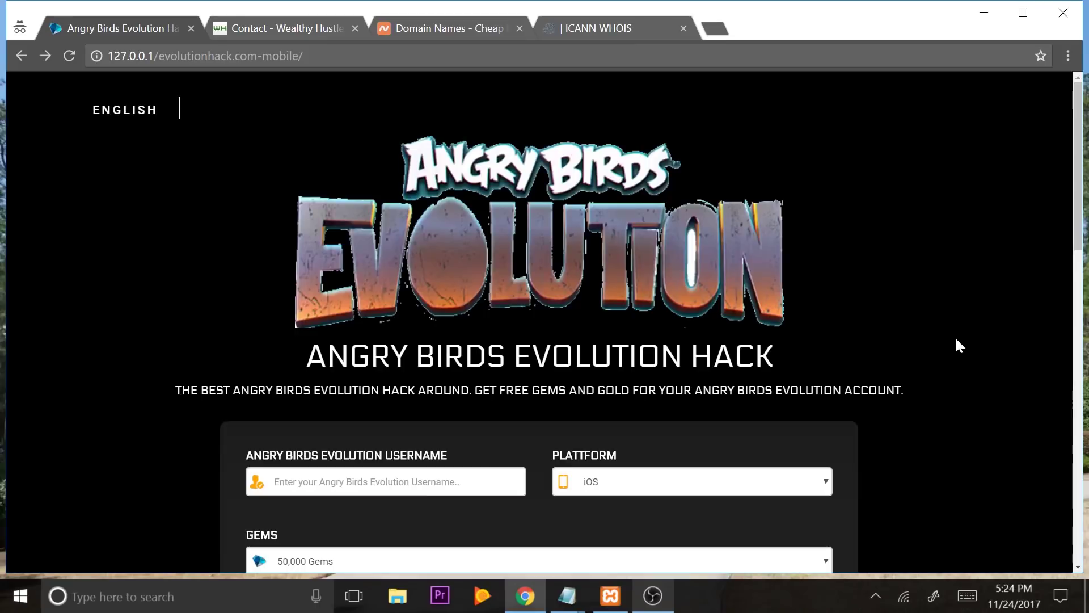
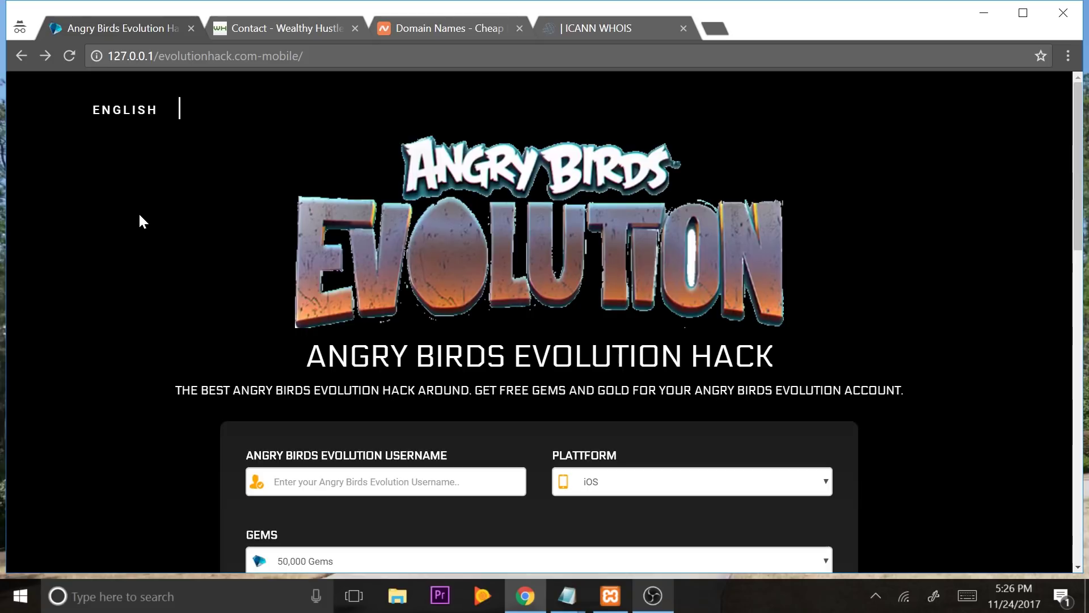
# Replace the 127.0.0.1 preview address in Chrome with abirdscheats.xyz
pyautogui.hotkey('ctrl', 'l')
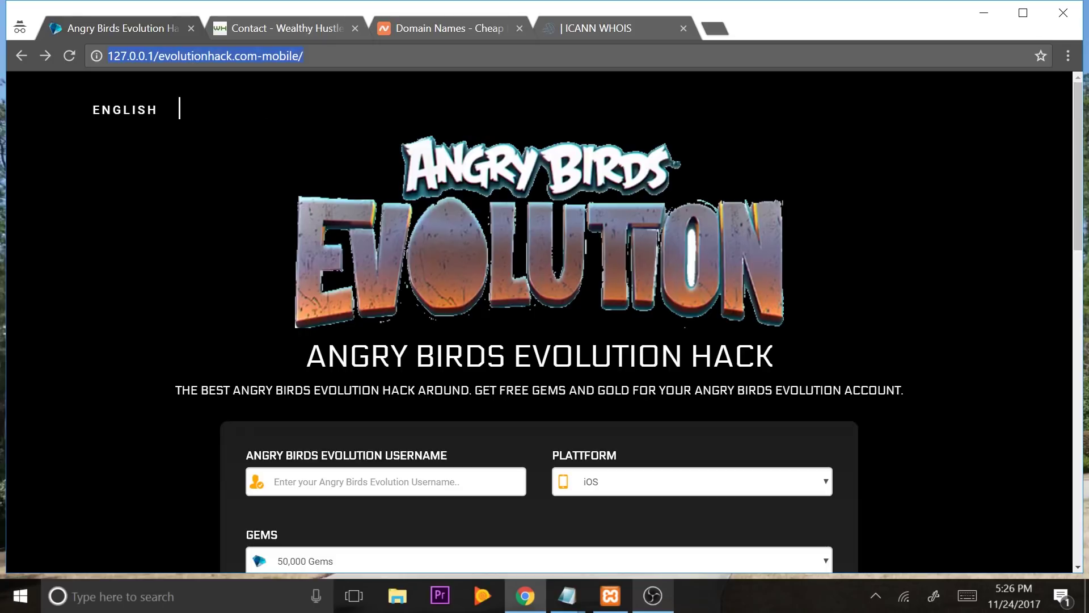
pyautogui.write('abirdscheats')
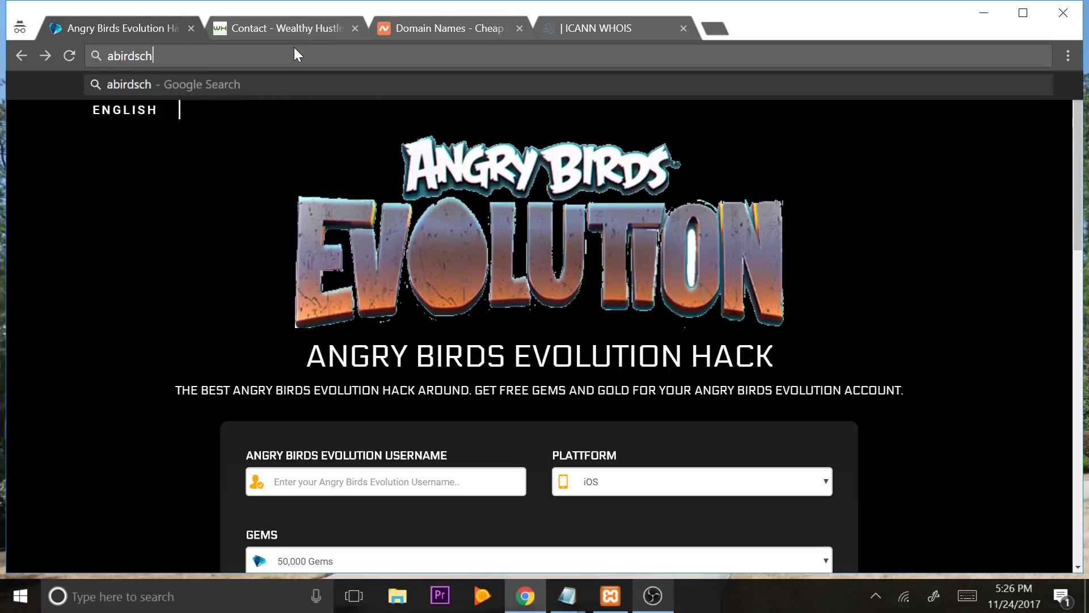
pyautogui.write('.xyz')
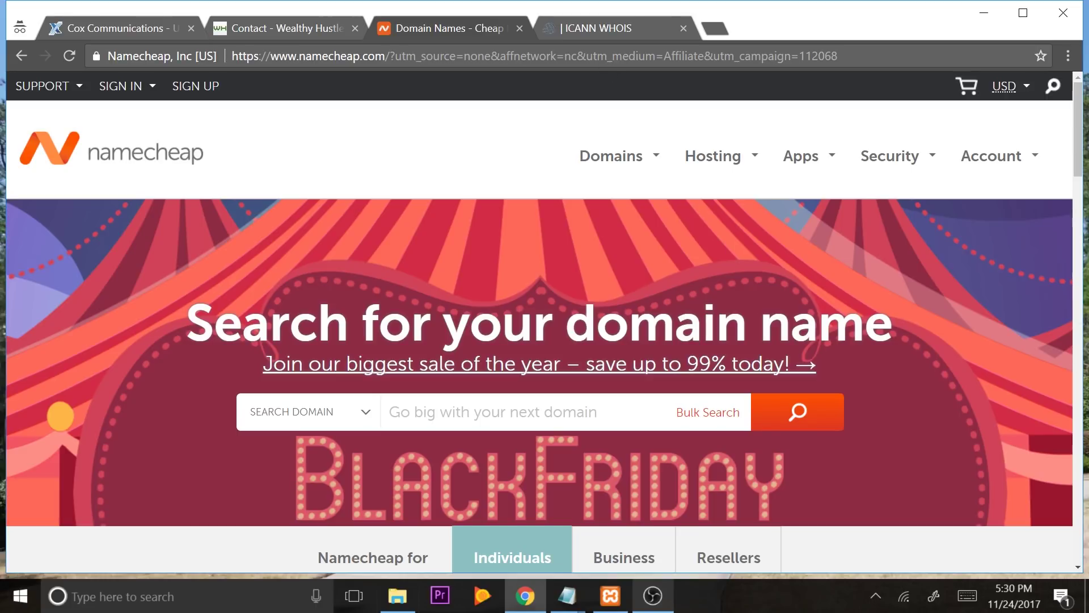
# Load the wealthyhustler.com/recommends/namecheap affiliate link so it redirects to namecheap.com
pyautogui.click(607, 53)
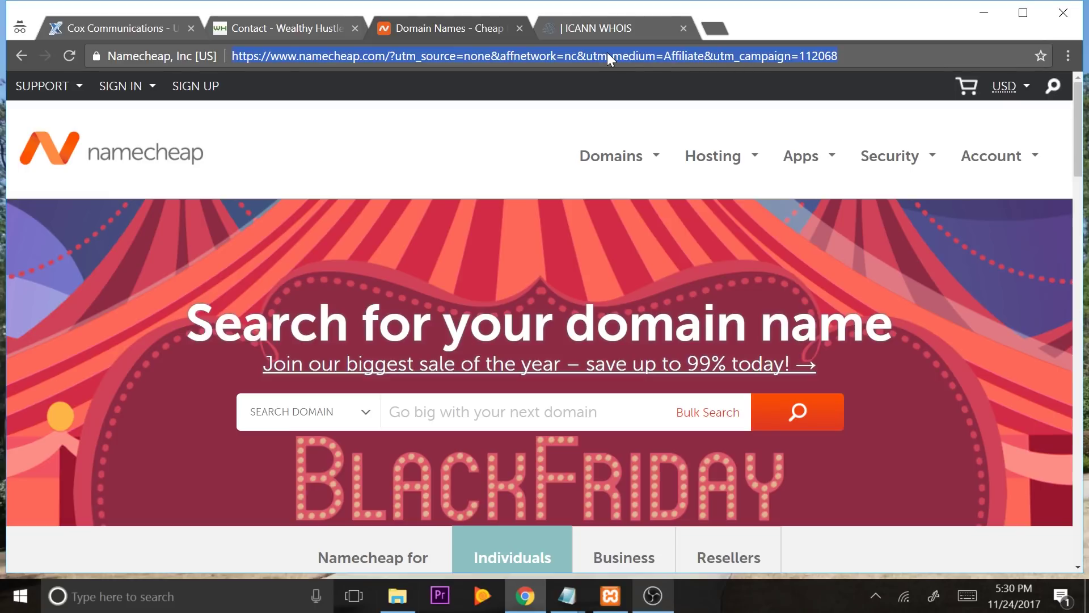
pyautogui.write('https://wealthyhustler.com/recommends/namecheap')
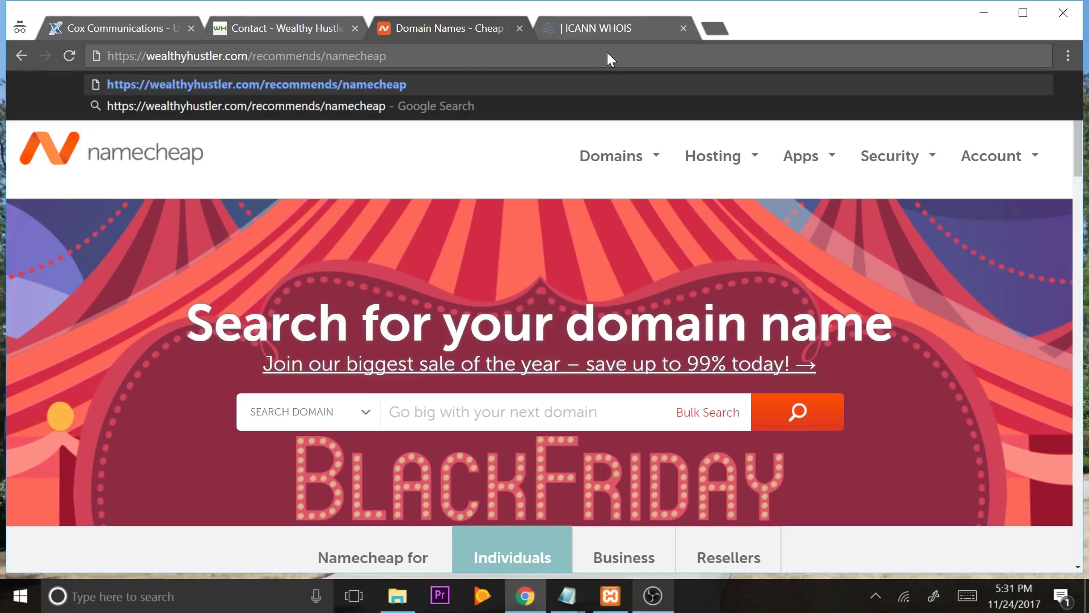
pyautogui.press('Return')
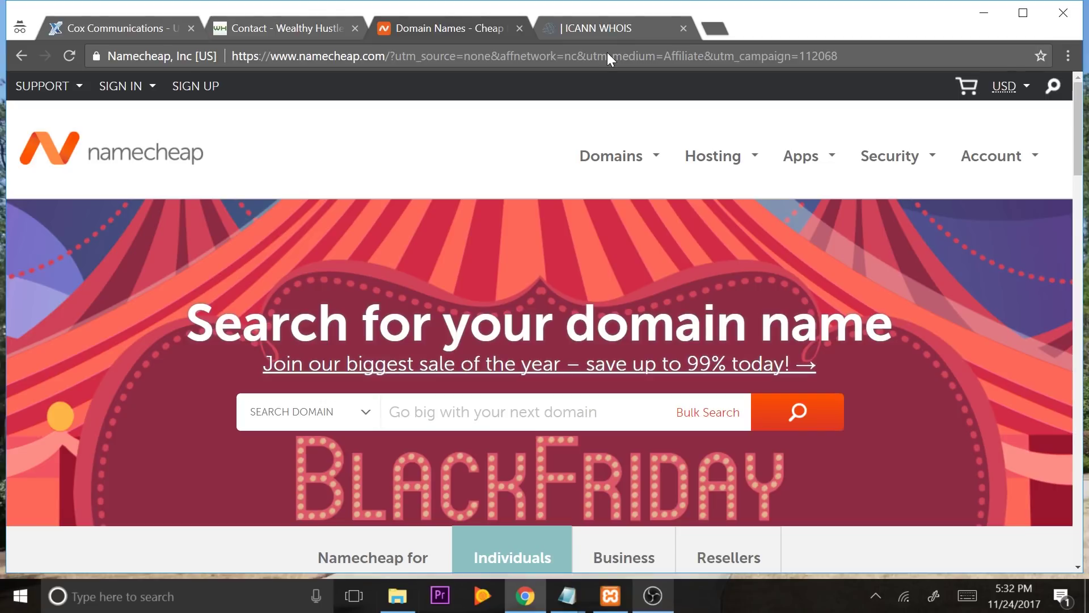
pyautogui.click(582, 25)
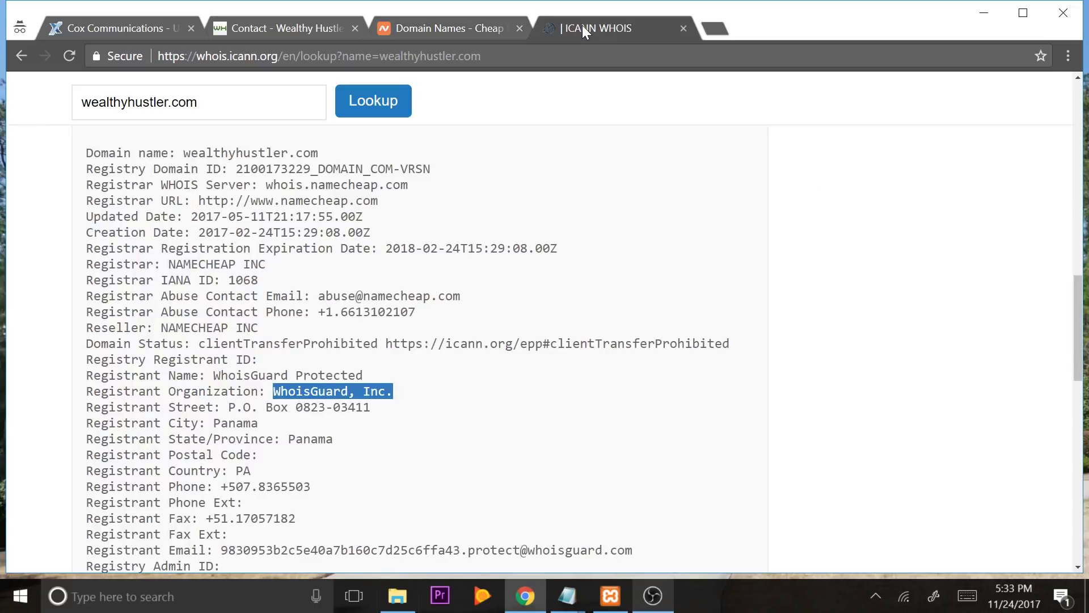
pyautogui.scroll(3, 760, 221)
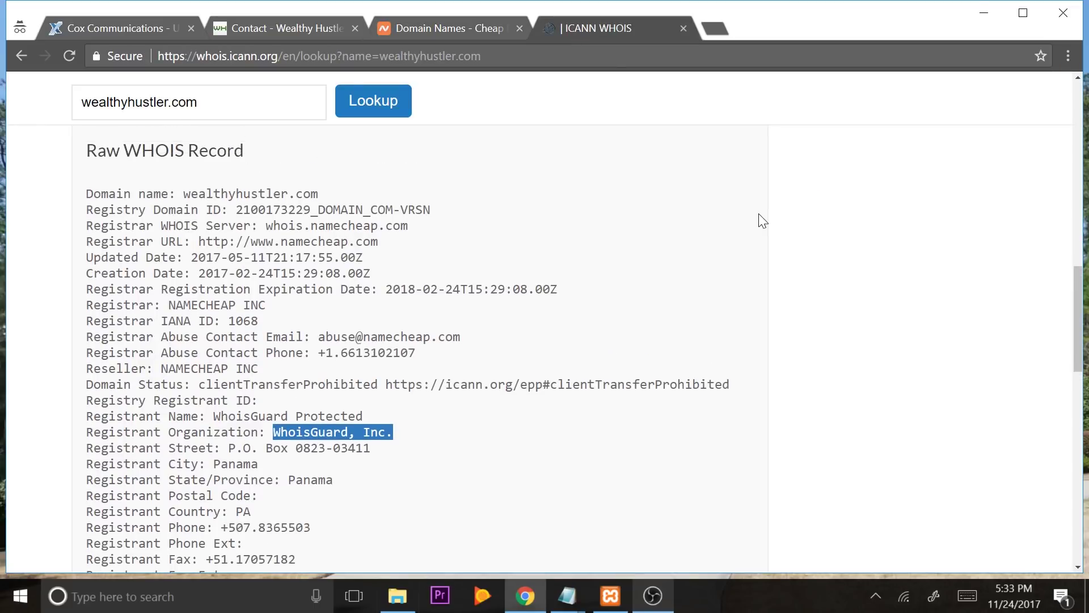
pyautogui.scroll(10, 901, 303)
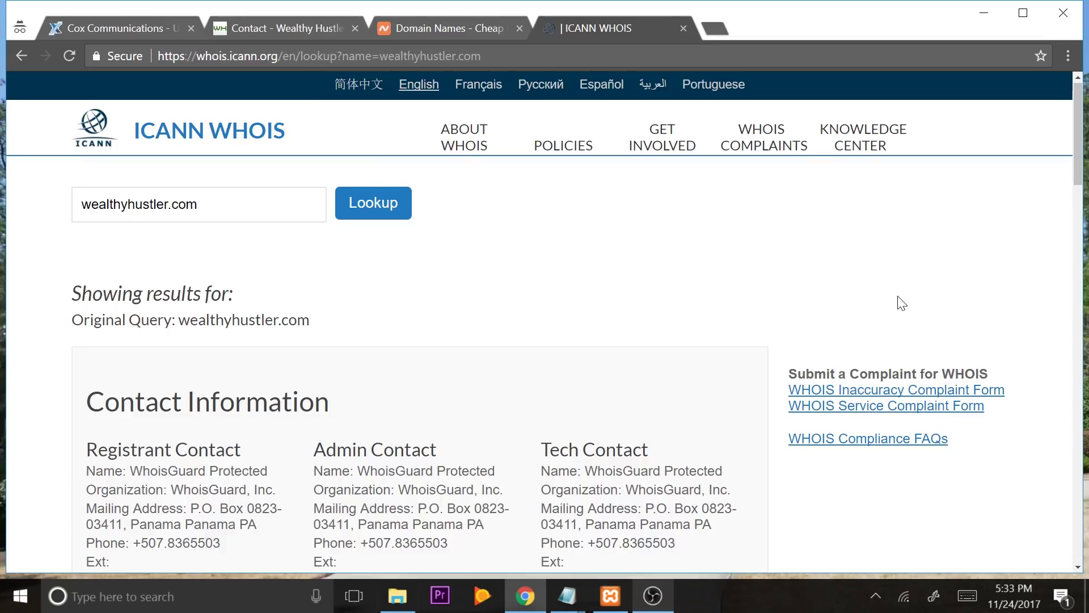
pyautogui.scroll(-4, 902, 304)
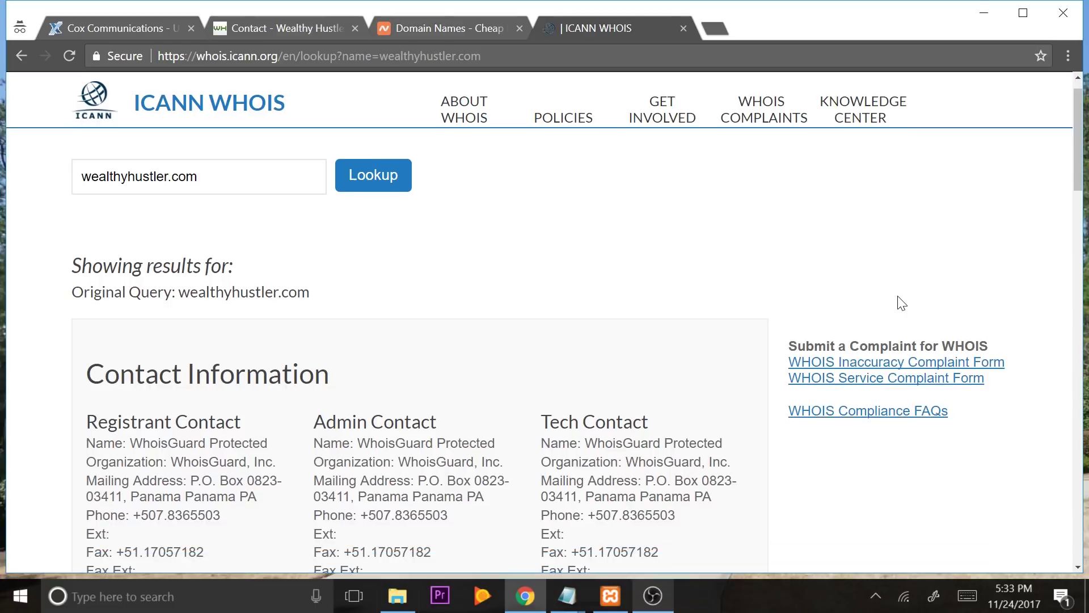
pyautogui.scroll(-1, 902, 303)
pyautogui.scroll(-1, 902, 303)
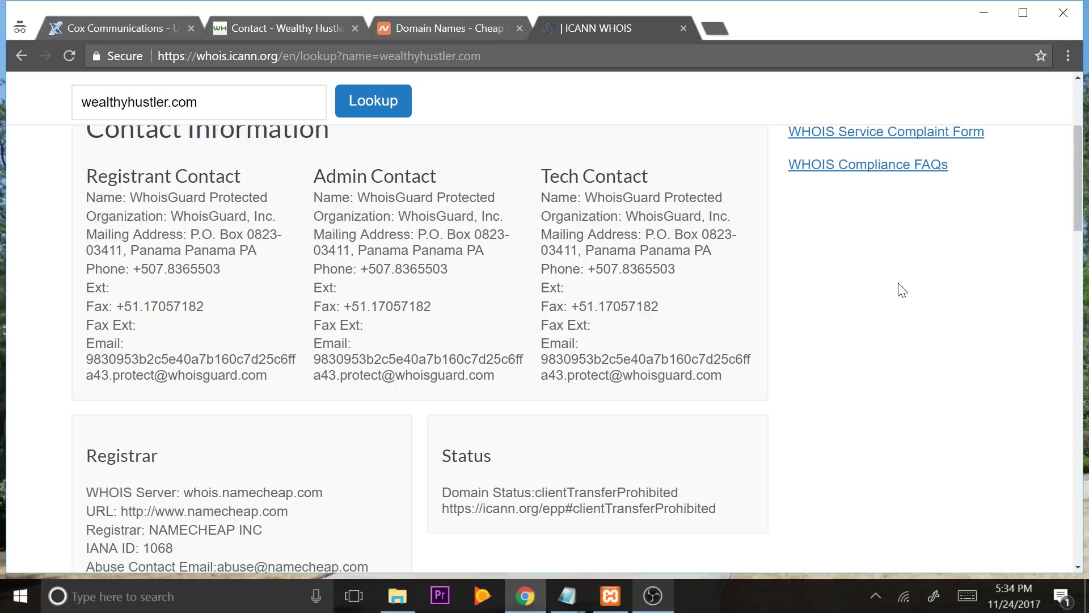
pyautogui.scroll(-1, 902, 290)
pyautogui.scroll(-1, 902, 290)
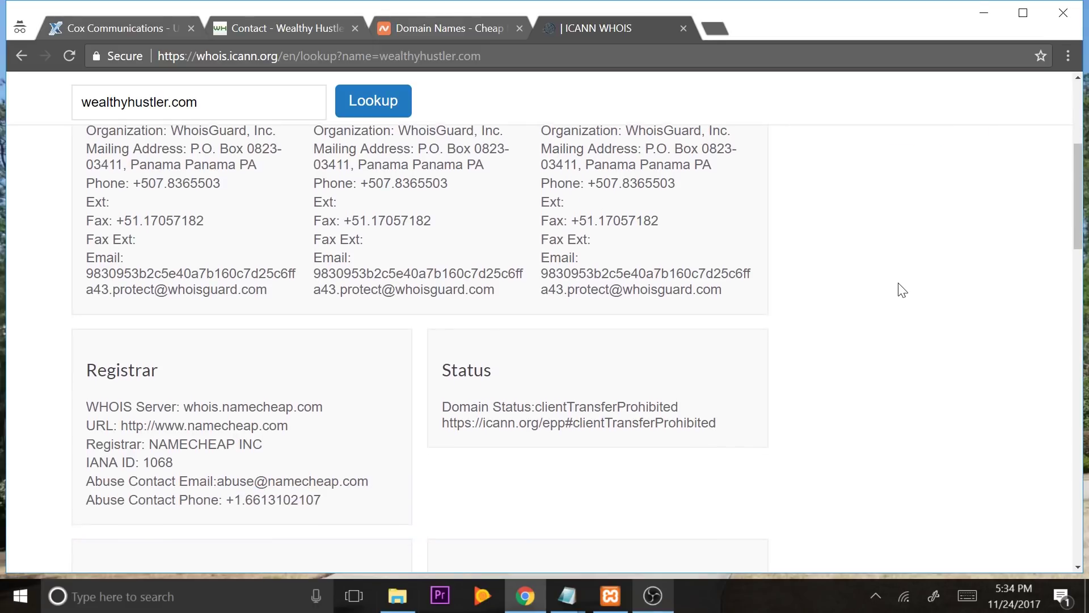
pyautogui.scroll(-2, 902, 289)
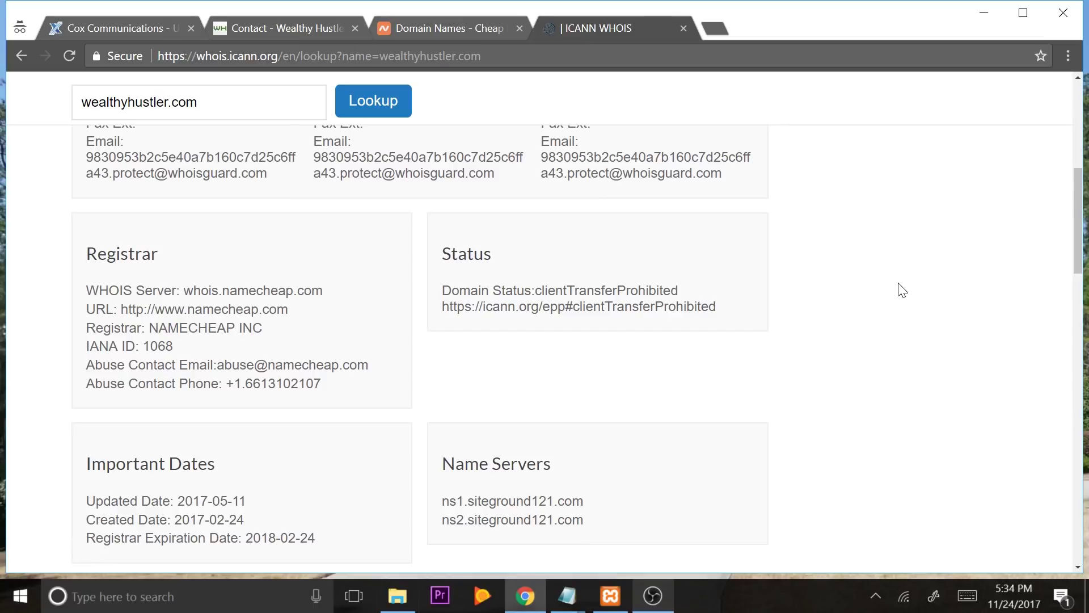
pyautogui.scroll(-2, 902, 290)
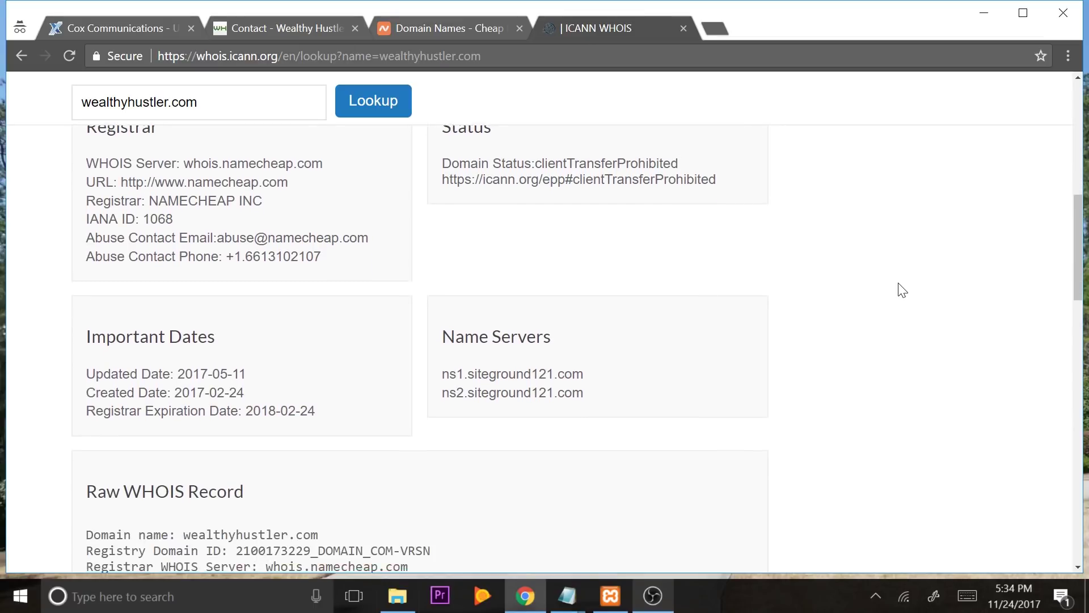
pyautogui.scroll(-2, 902, 290)
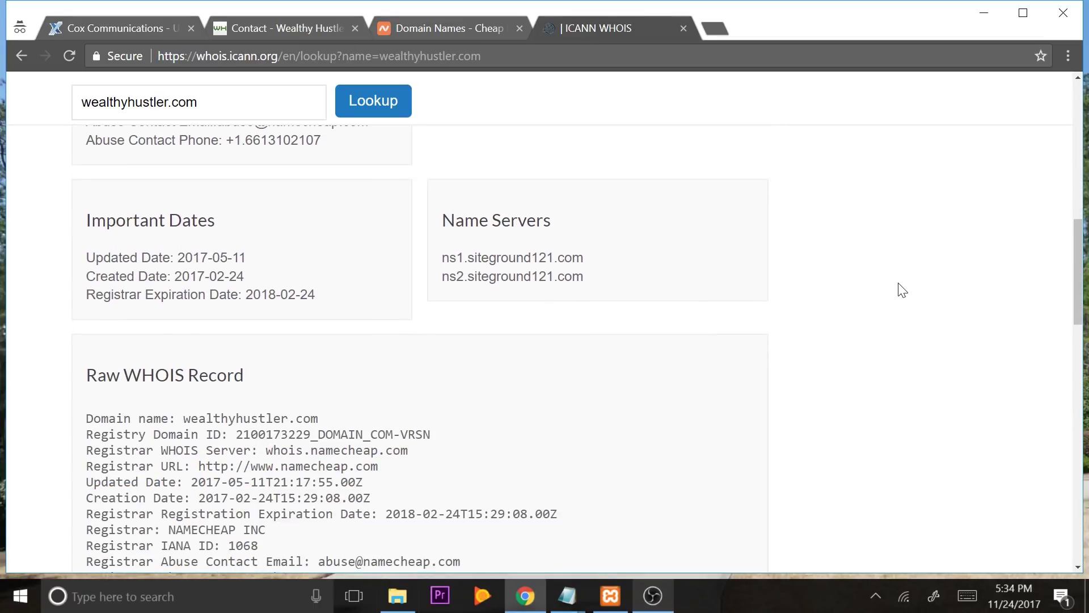
pyautogui.scroll(-2, 902, 290)
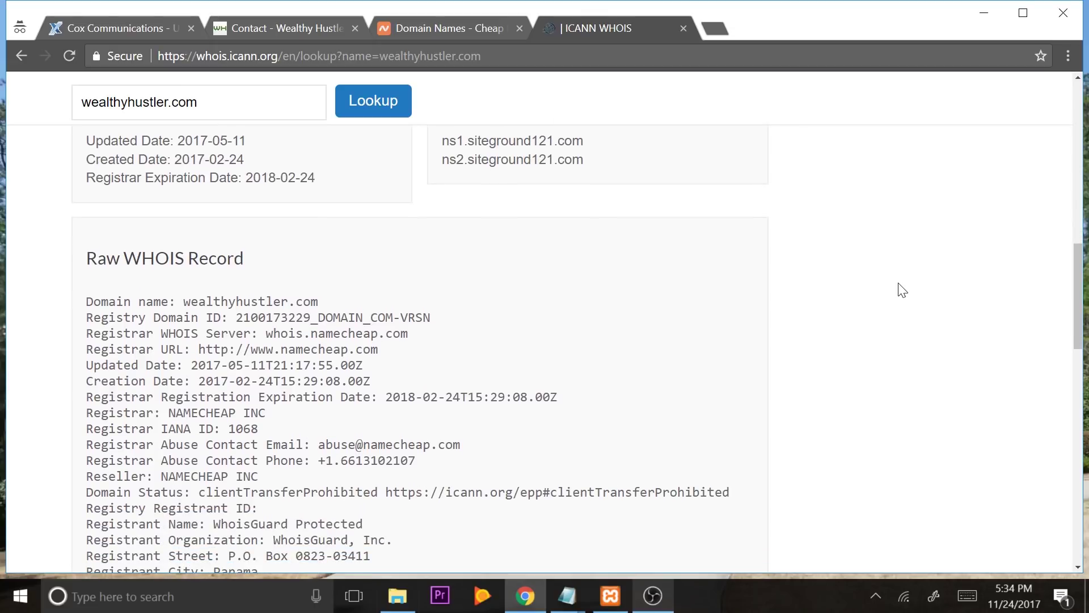
pyautogui.scroll(-2, 902, 289)
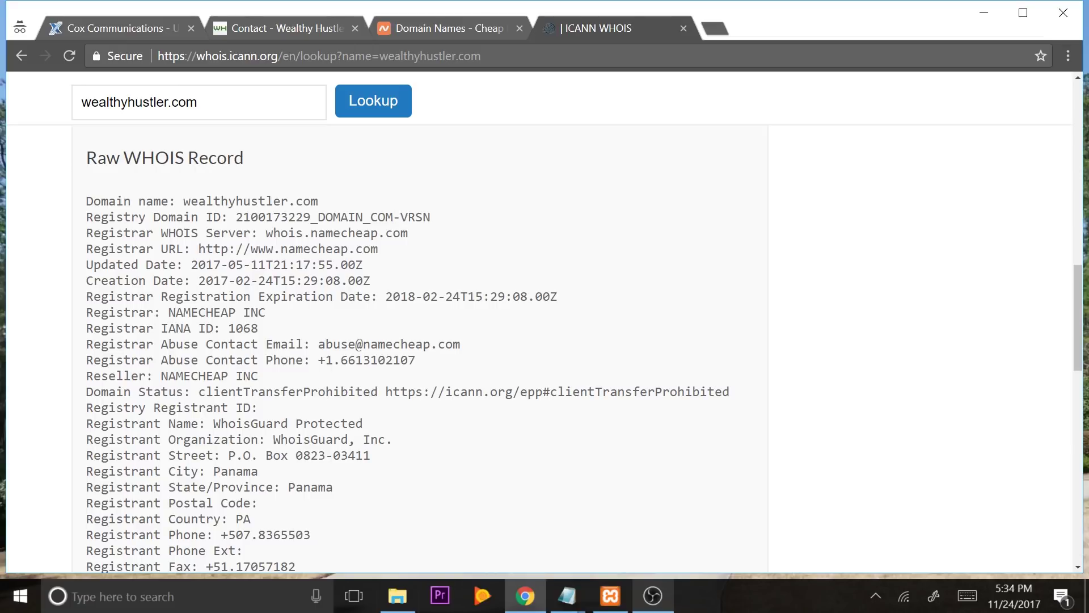
pyautogui.scroll(-1, 146, 165)
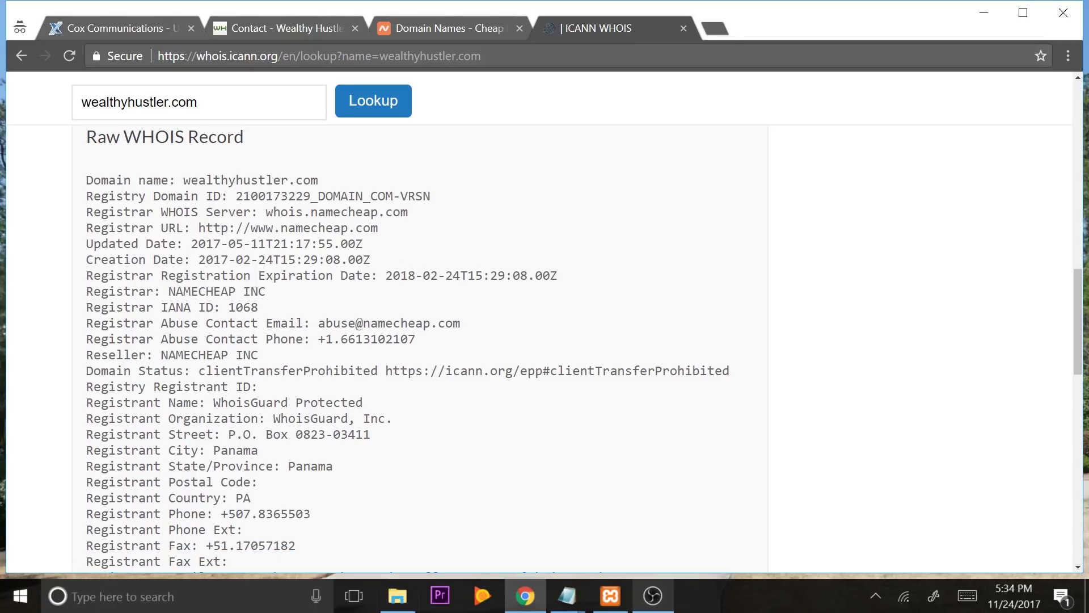
pyautogui.scroll(-1, 398, 341)
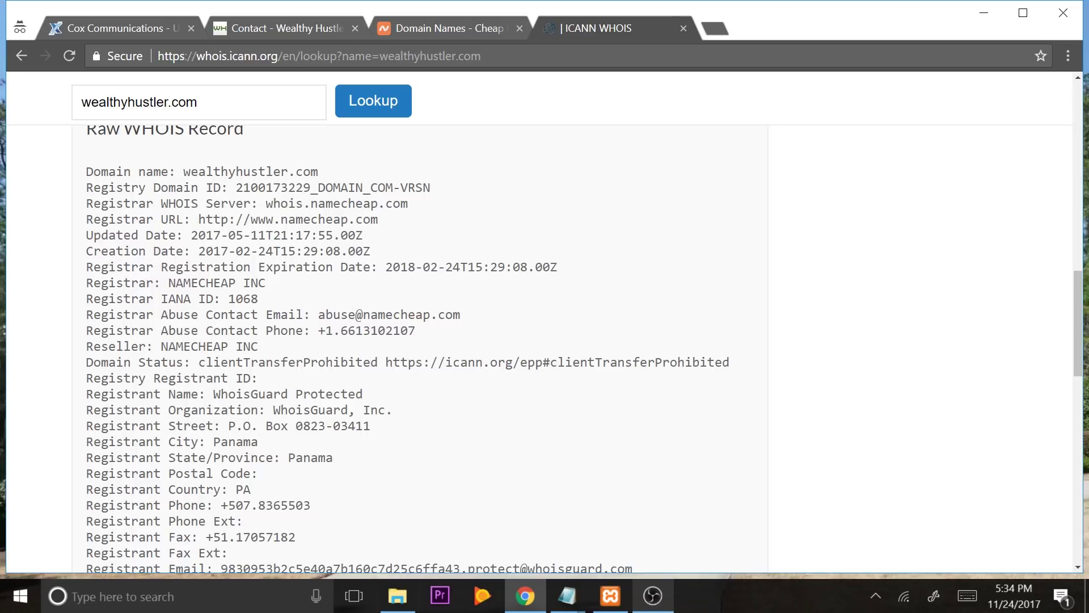
pyautogui.scroll(-4, 427, 345)
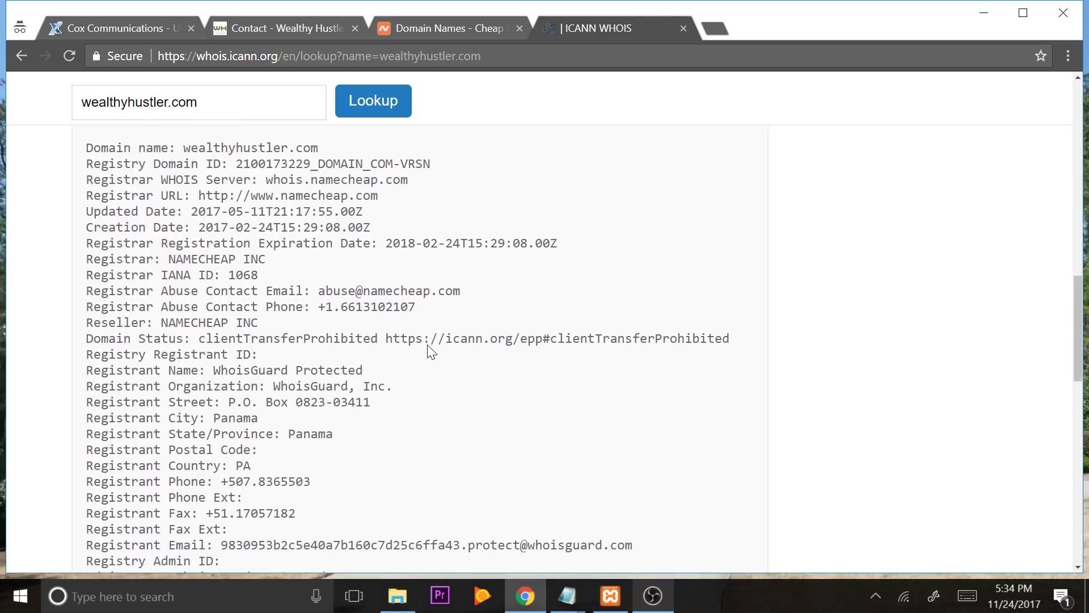
pyautogui.scroll(-1, 428, 346)
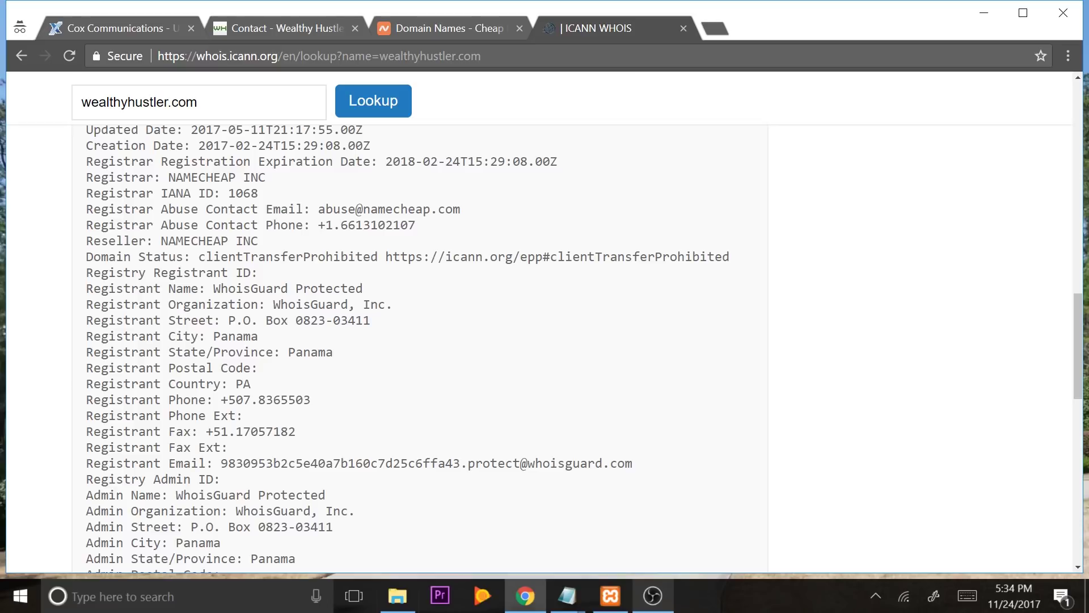
pyautogui.moveTo(214, 289); pyautogui.dragTo(408, 304)
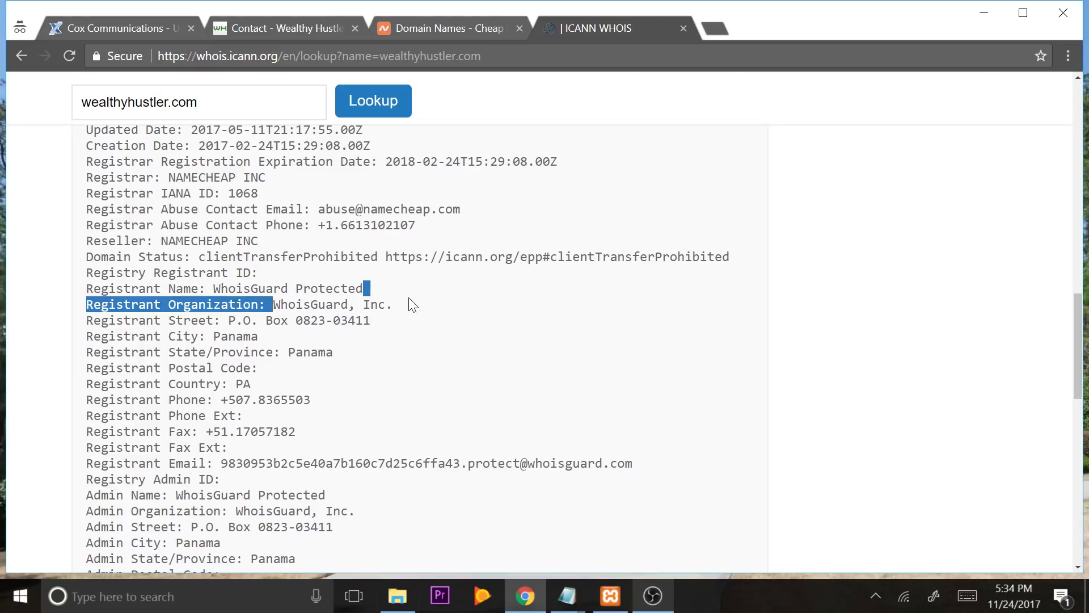
pyautogui.click(374, 368)
pyautogui.scroll(-1, 374, 369)
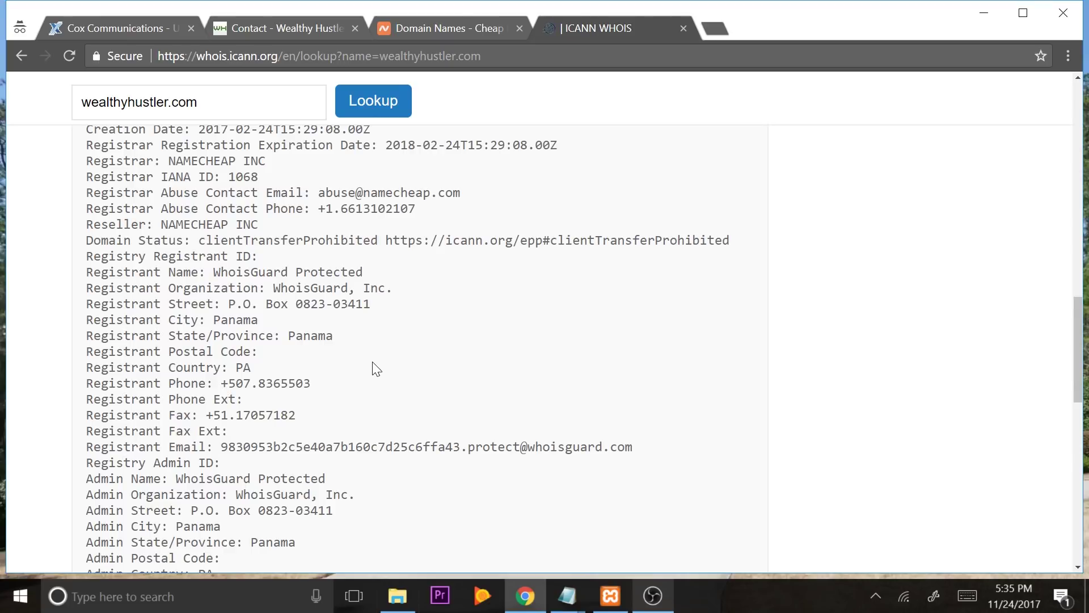
pyautogui.click(429, 26)
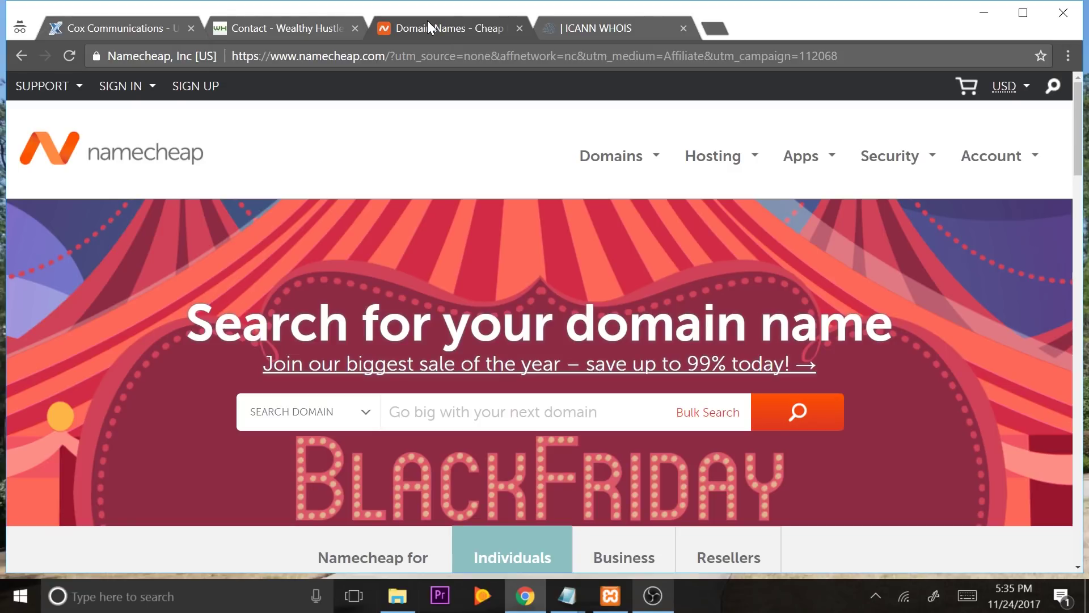
# Enter abirdscheats in the Namecheap domain search box
pyautogui.scroll(-1, 943, 264)
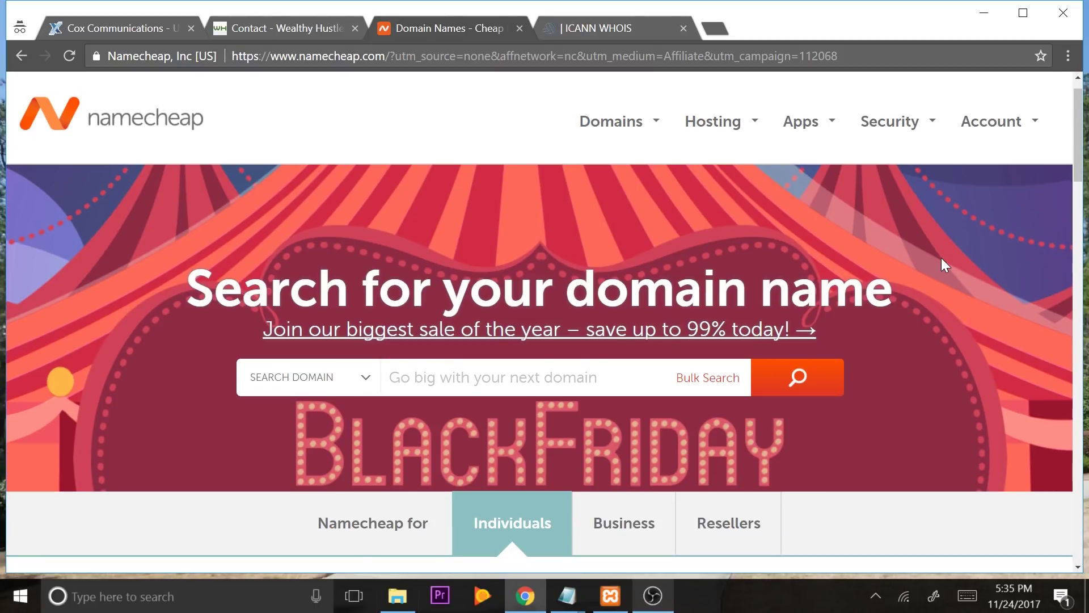
pyautogui.click(510, 377)
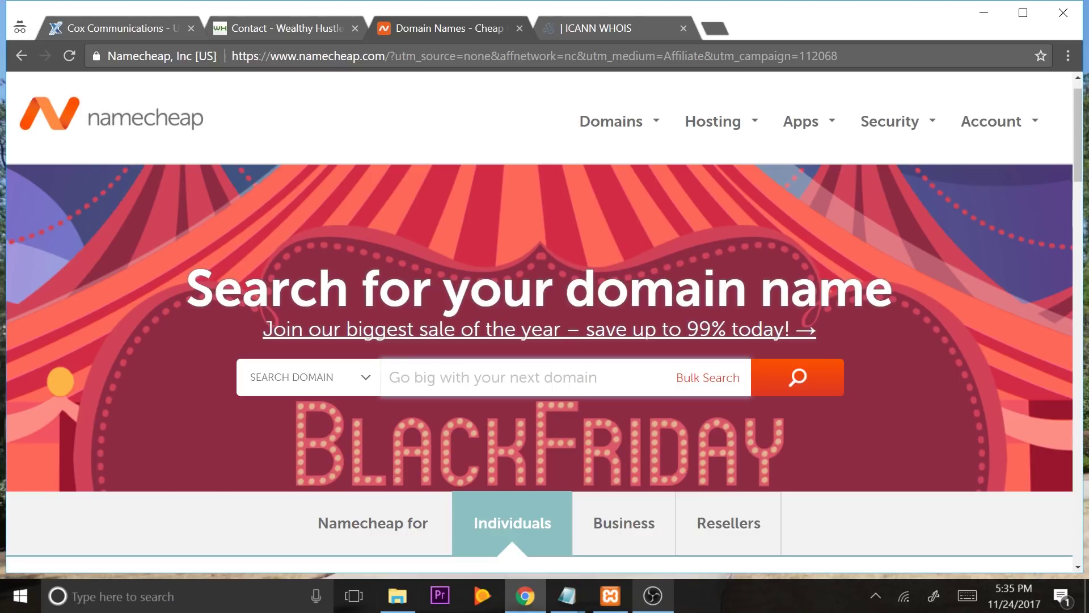
pyautogui.write('abirds')
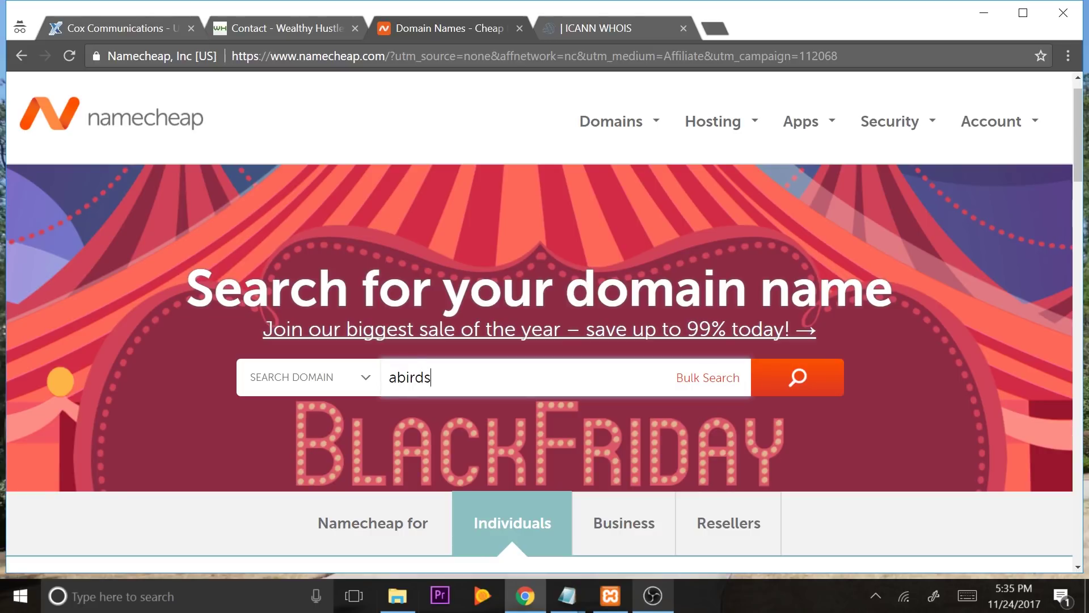
pyautogui.write('cheats')
# Search for abirdscheats and browse the available domain extensions
pyautogui.click(803, 375)
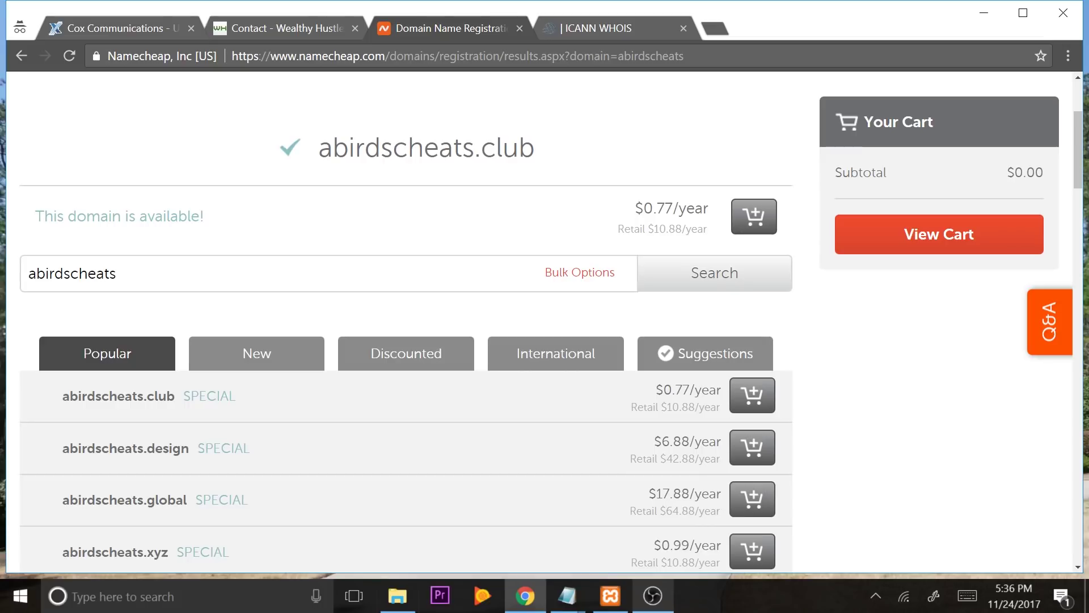
pyautogui.scroll(-1, 323, 151)
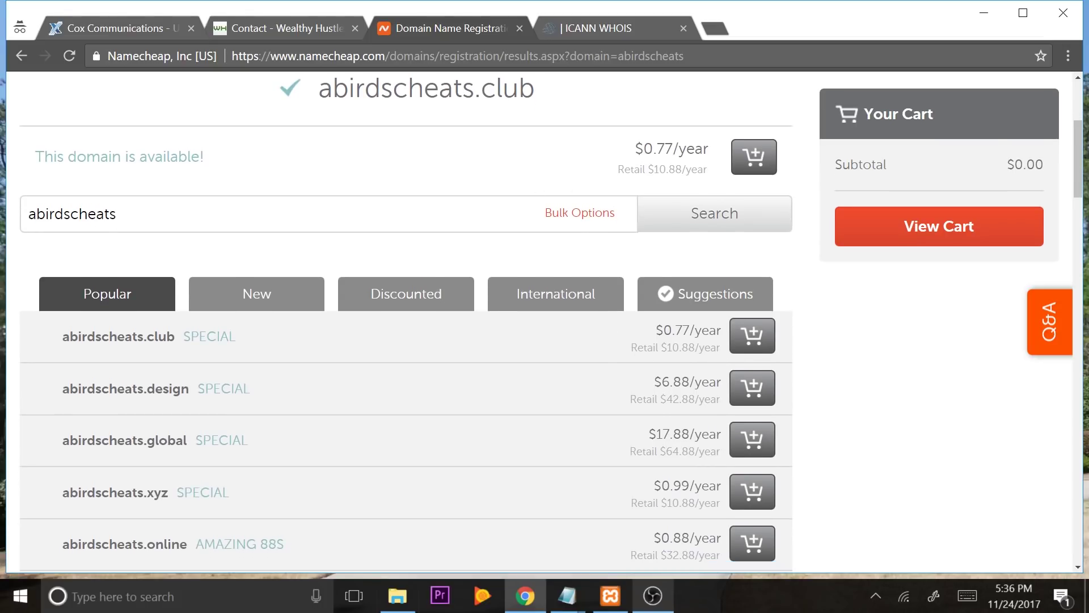
pyautogui.scroll(-1, 406, 324)
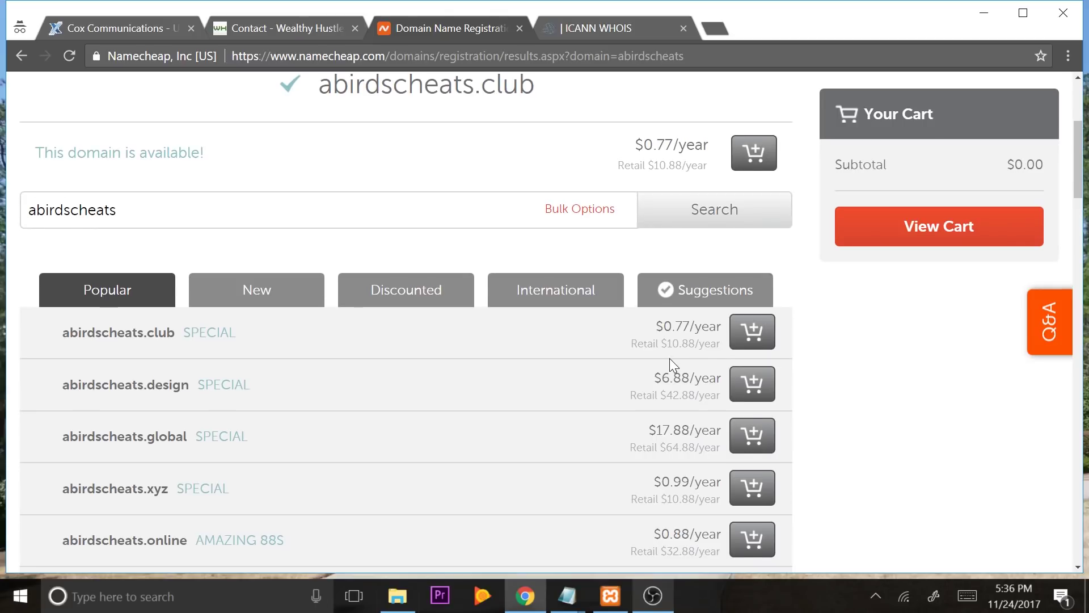
pyautogui.scroll(-1, 672, 357)
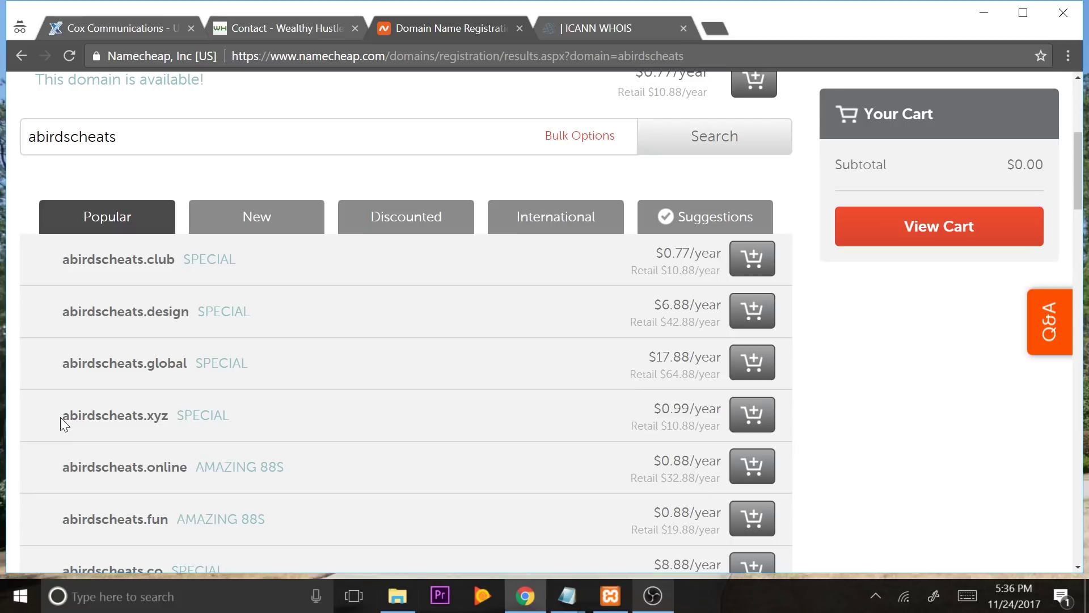
pyautogui.scroll(-1, 60, 417)
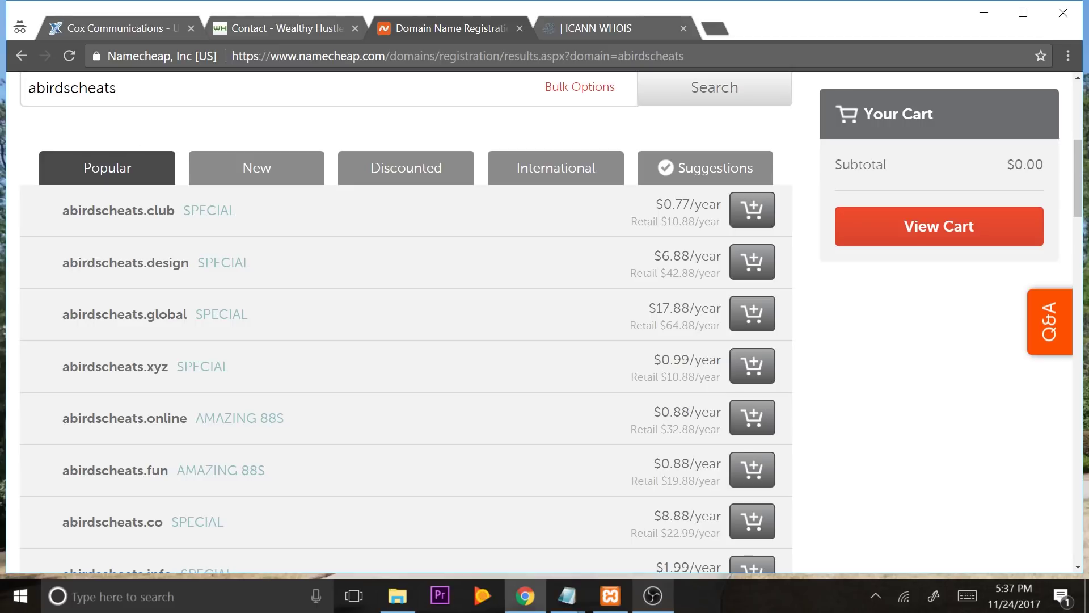
# Check abirdscheats.com pricing, then add abirdscheats.xyz at $0.99 to the cart
pyautogui.click(190, 91)
pyautogui.write('.com')
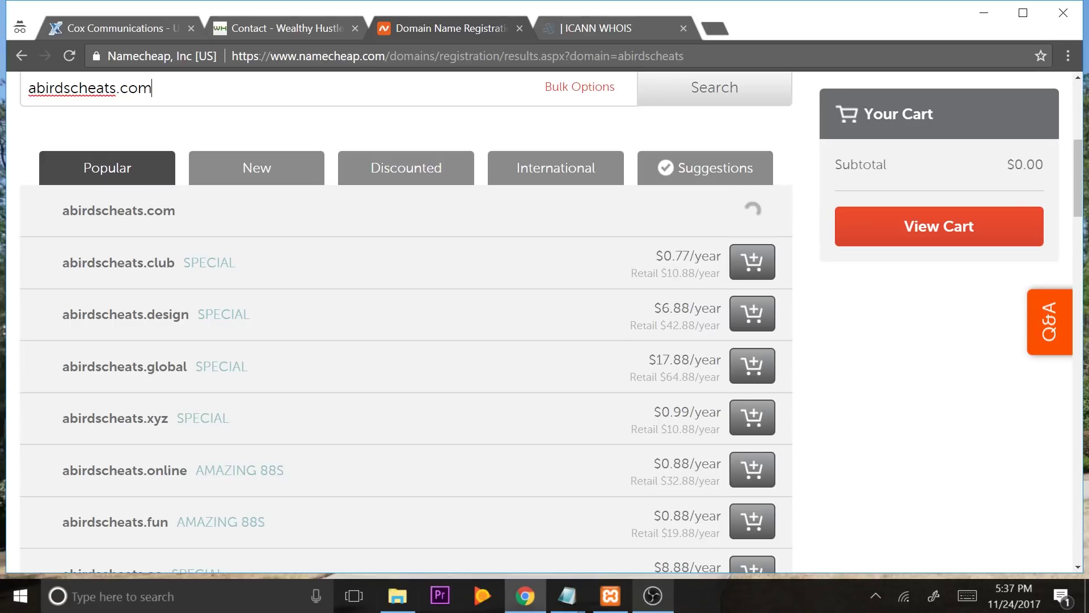
pyautogui.press('Return')
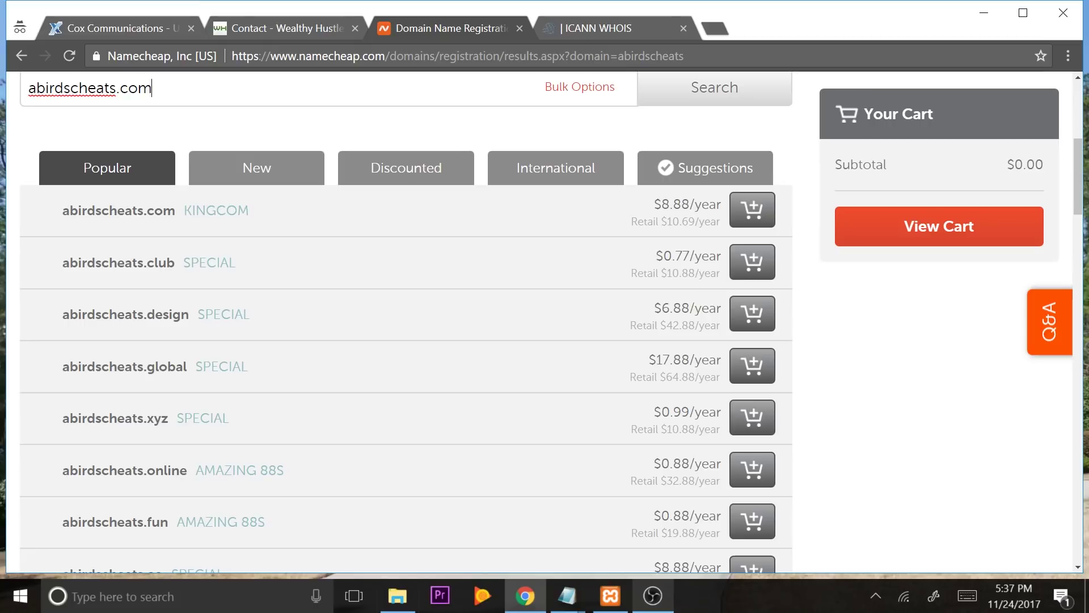
pyautogui.press('BackSpace')
pyautogui.press('BackSpace')
pyautogui.press('BackSpace')
pyautogui.press('BackSpace')
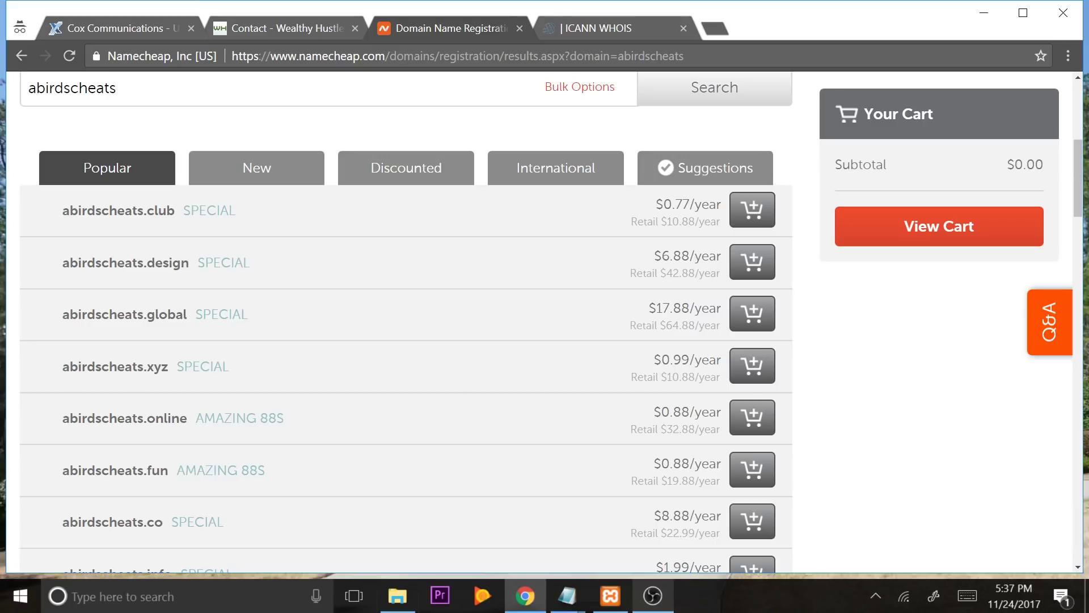
pyautogui.click(753, 370)
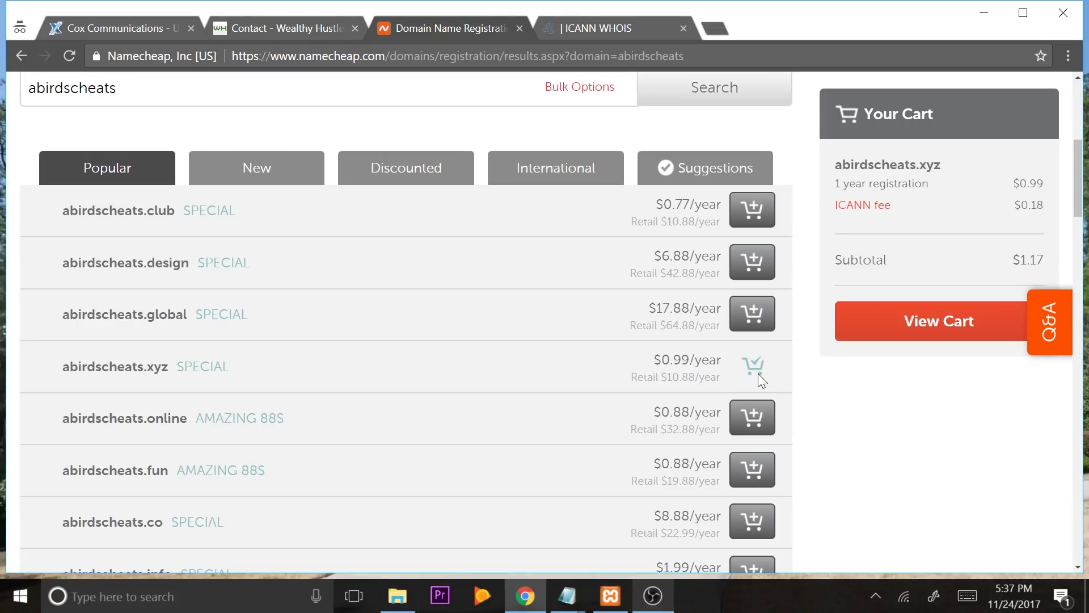
# Review the cart: abirdscheats.xyz for one year with free WhoisGuard, subtotal $1.17
pyautogui.click(911, 321)
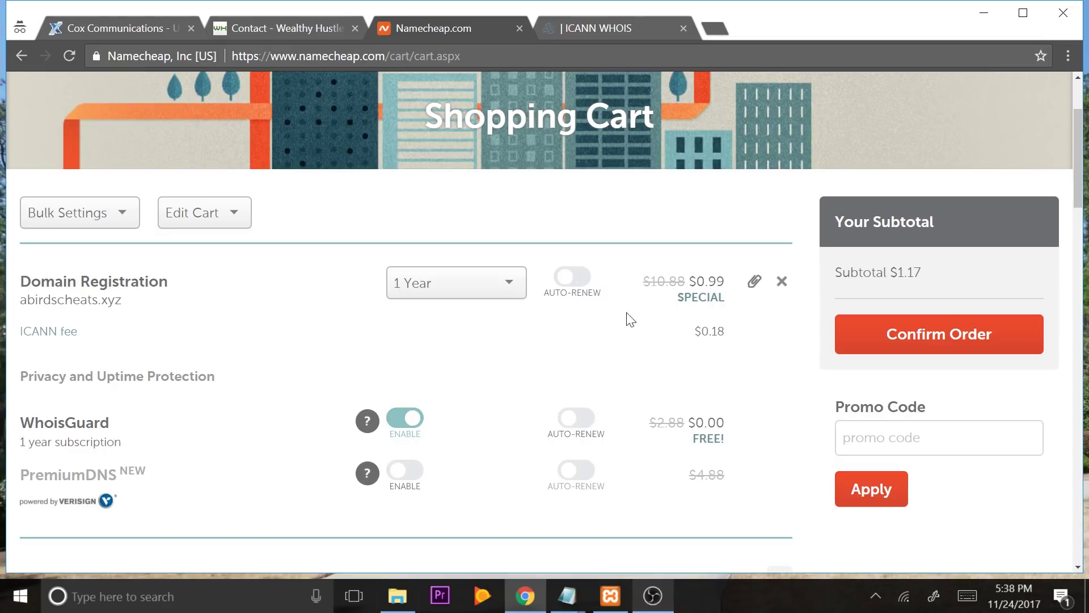
pyautogui.scroll(-1, 641, 333)
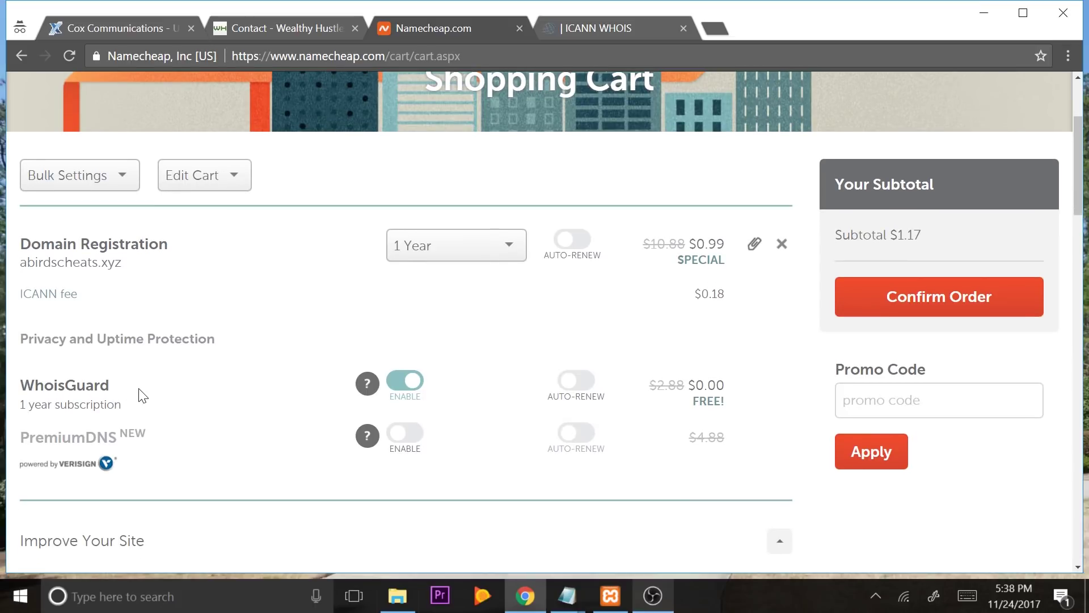
pyautogui.moveTo(109, 386); pyautogui.dragTo(16, 384)
pyautogui.click(192, 395)
pyautogui.scroll(-1, 956, 199)
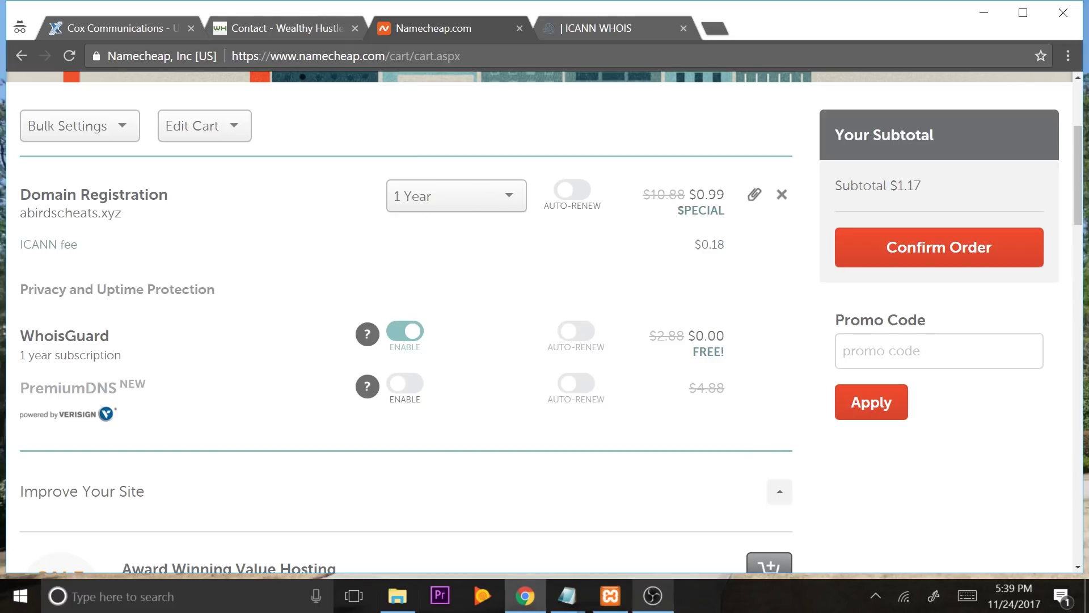
pyautogui.moveTo(369, 334)
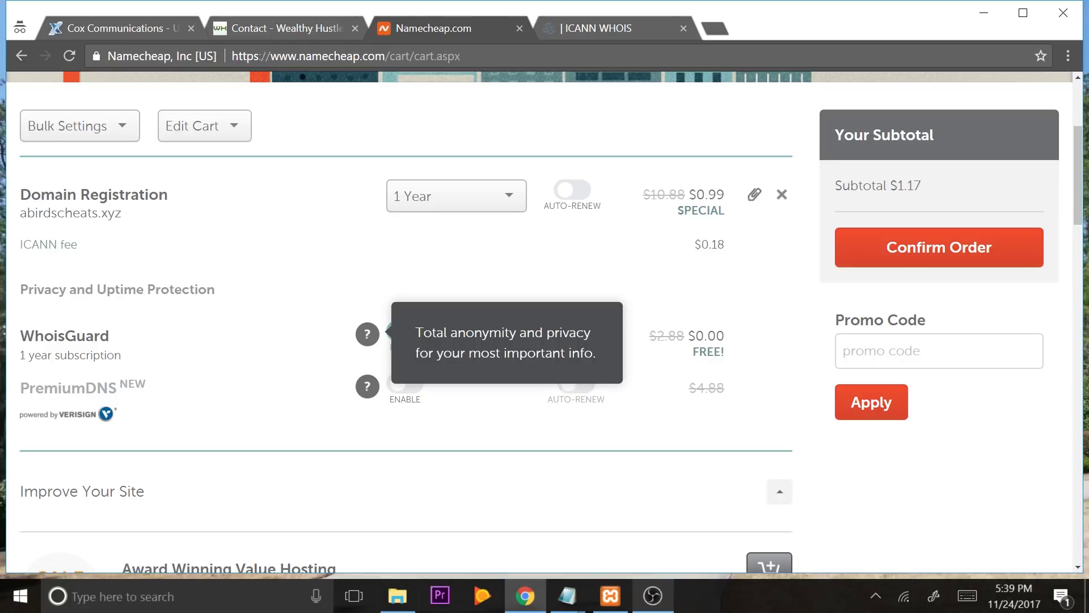
# Confirm the order and look over the Place Your Order page showing $0.99 plus $0.18 ICANN fee
pyautogui.click(964, 250)
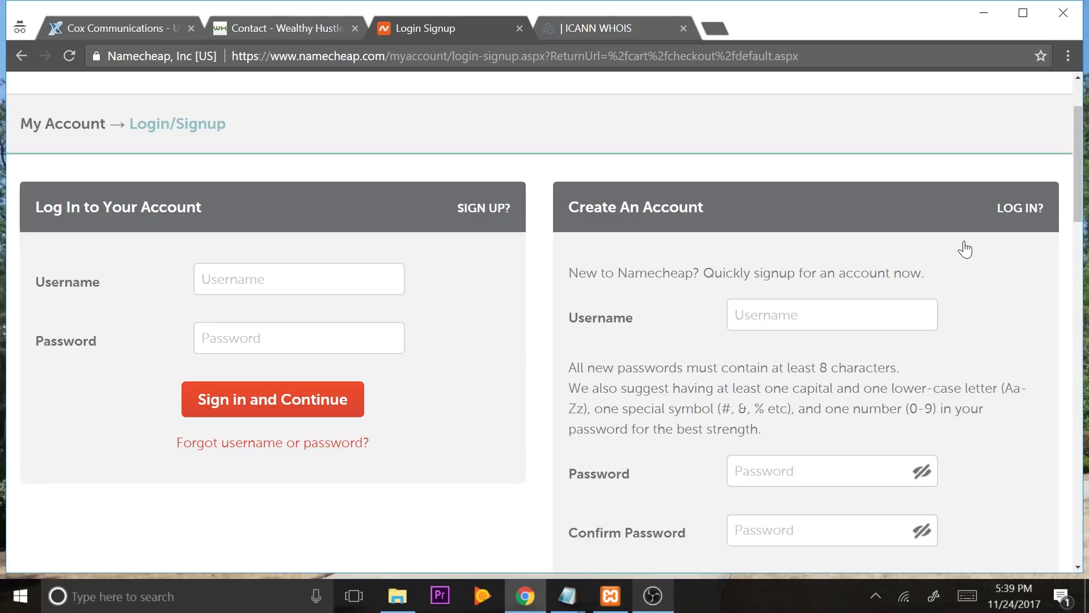
pyautogui.scroll(-2, 964, 249)
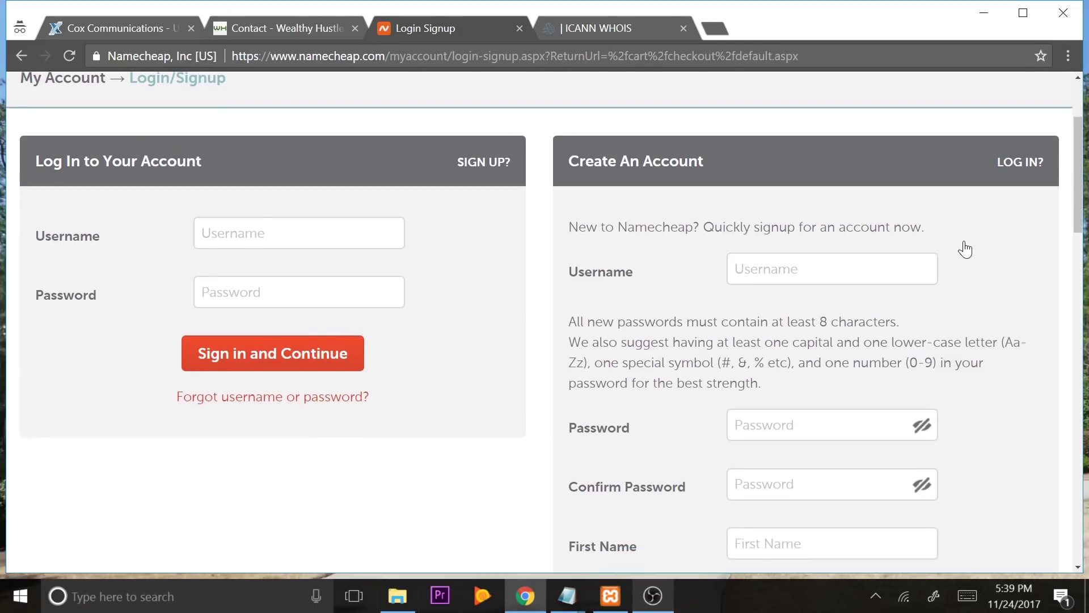
pyautogui.scroll(-2, 965, 249)
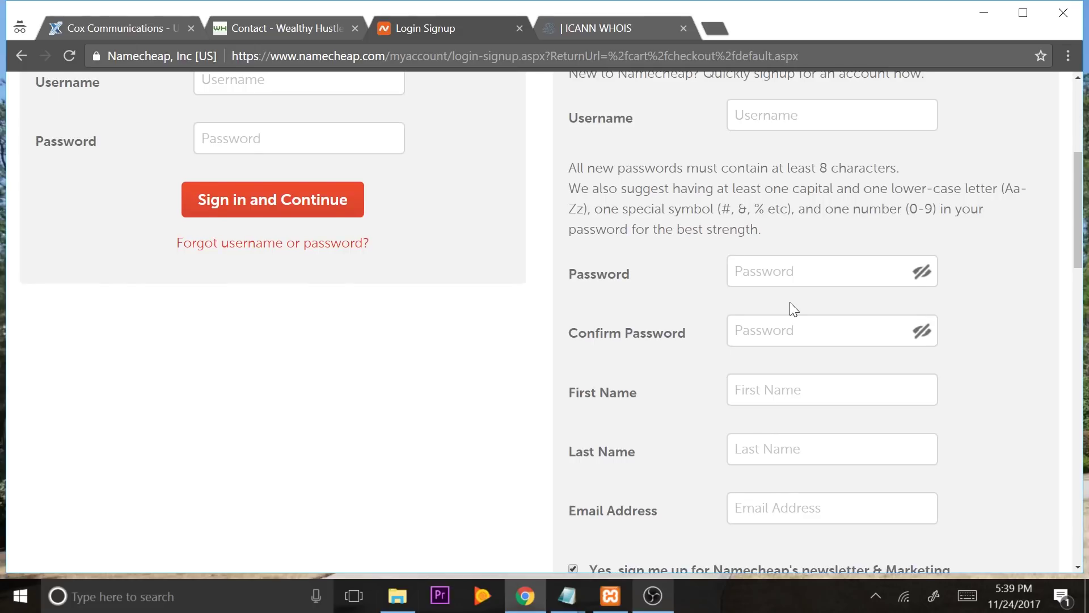
pyautogui.scroll(-2, 790, 302)
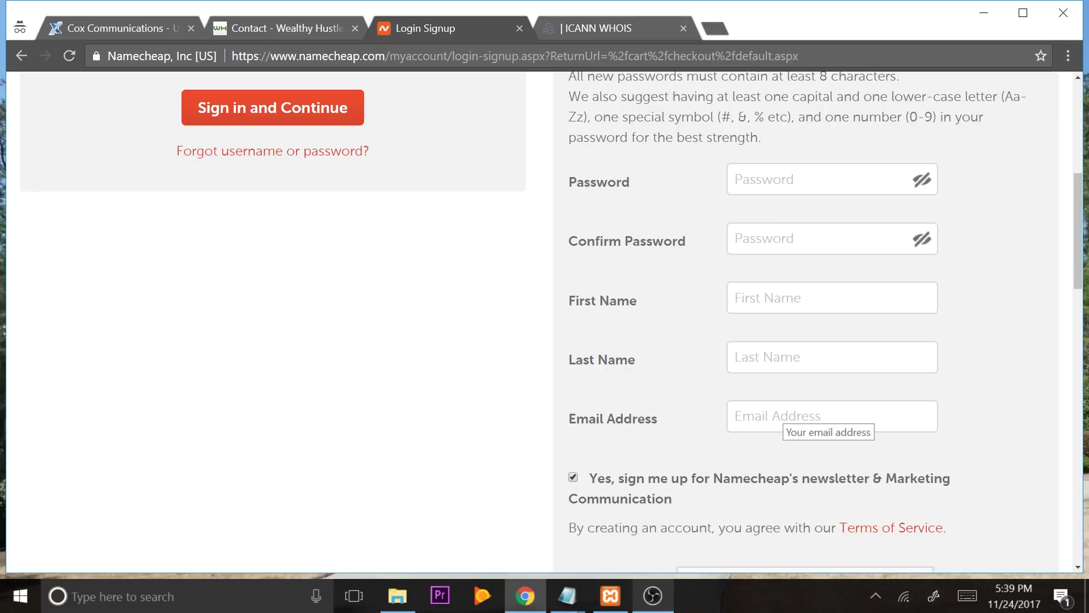
pyautogui.scroll(-1, 783, 422)
pyautogui.scroll(6, 783, 422)
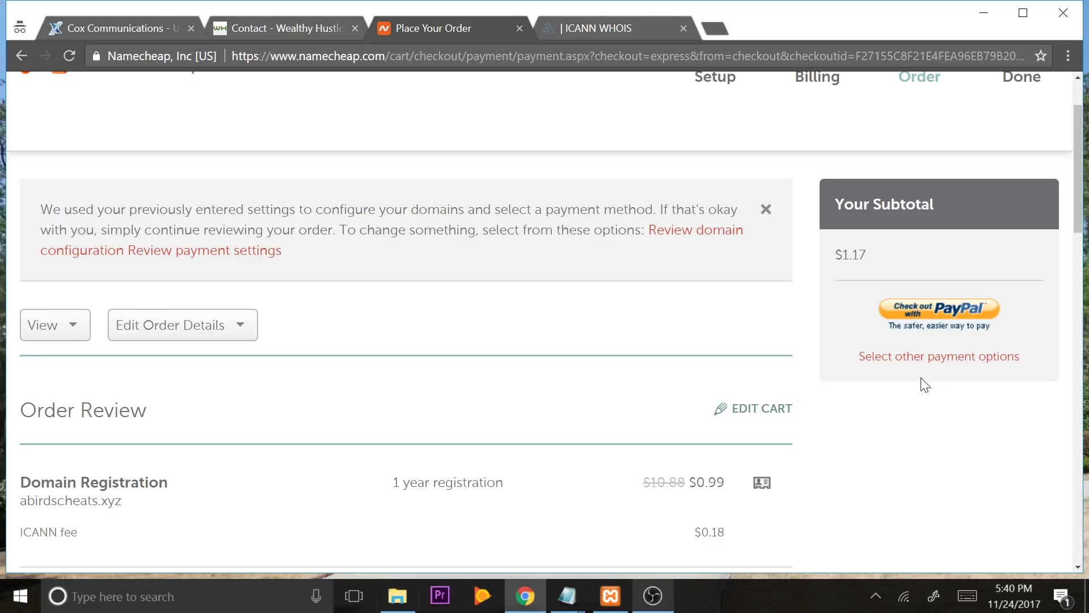
# Choose PayPal as the payment method and continue past the receipt and renewal details
pyautogui.click(924, 357)
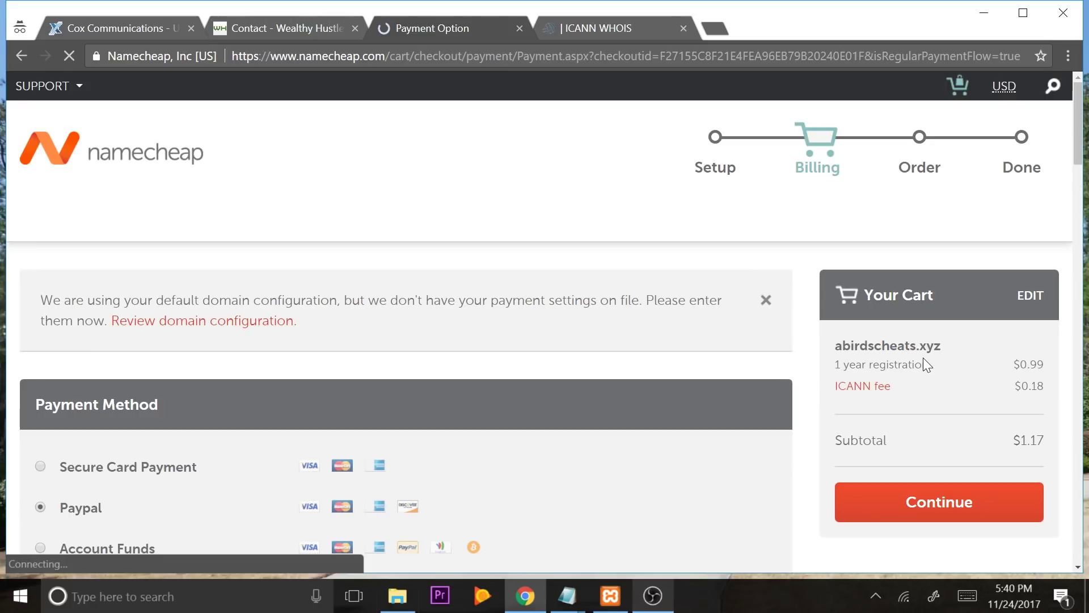
pyautogui.scroll(-5, 923, 358)
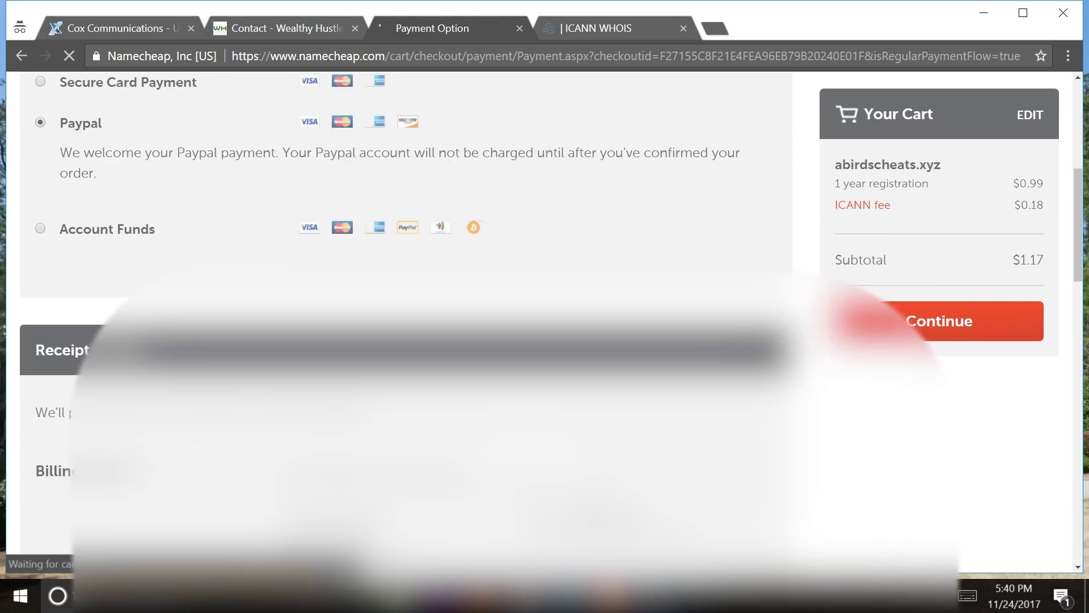
pyautogui.scroll(-2, 407, 272)
pyautogui.scroll(1, 407, 272)
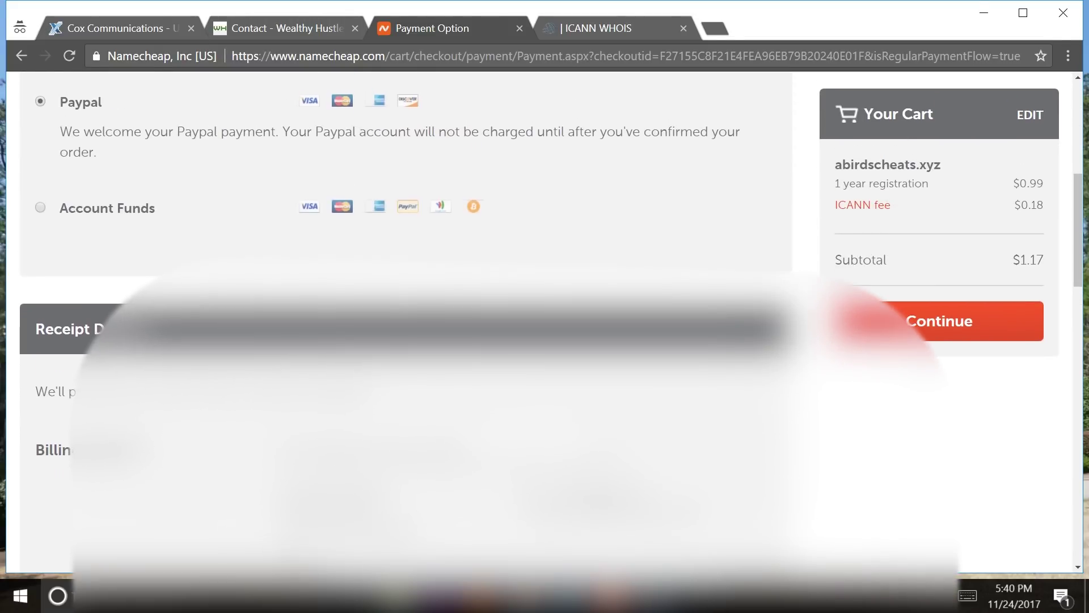
pyautogui.scroll(1, 407, 273)
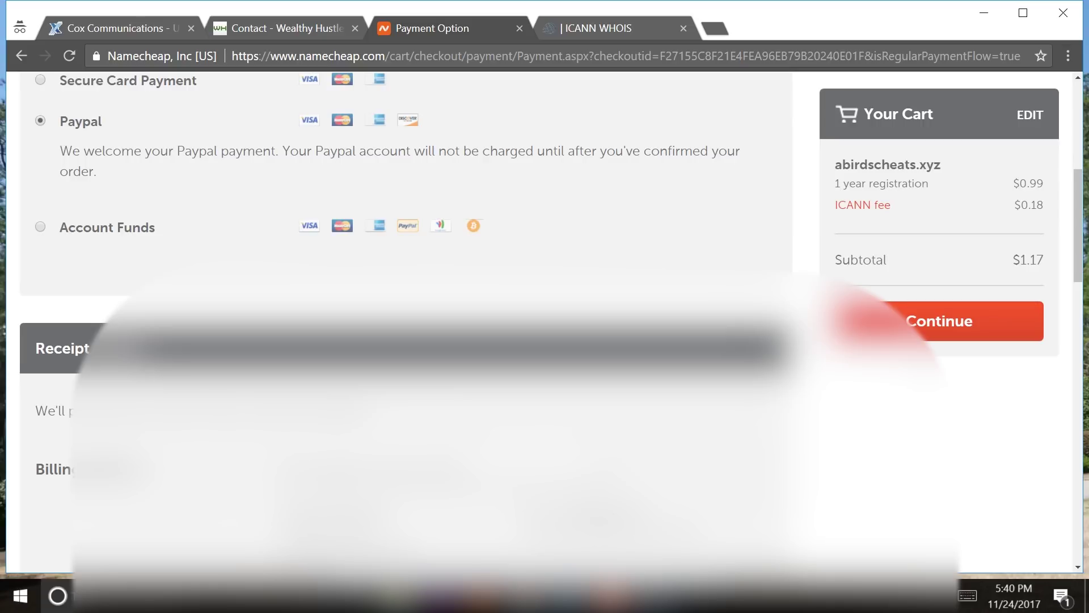
pyautogui.scroll(-4, 879, 326)
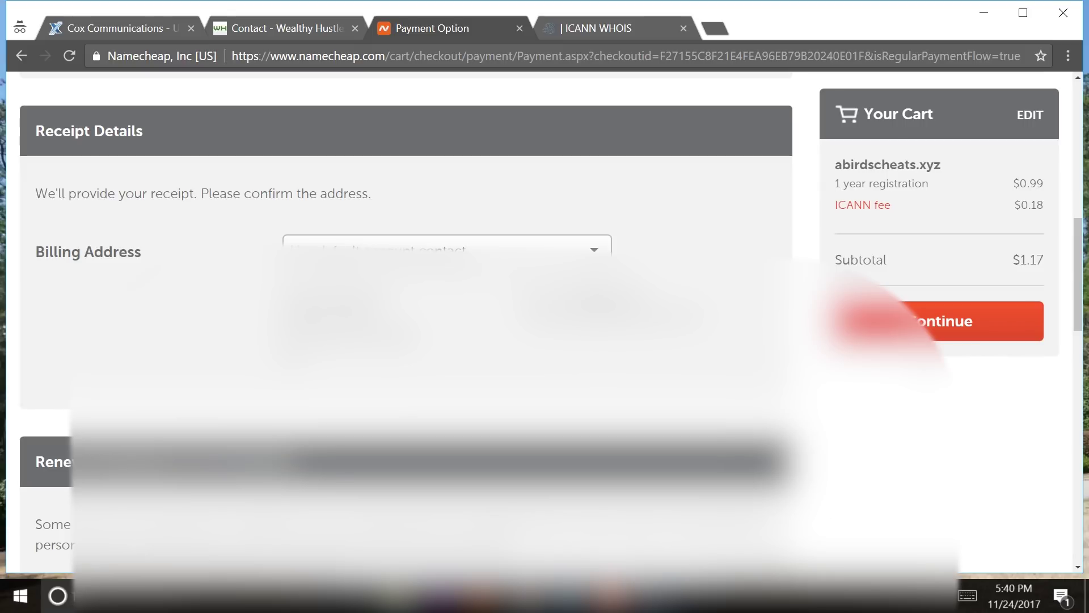
pyautogui.scroll(-9, 641, 404)
pyautogui.scroll(2, 641, 403)
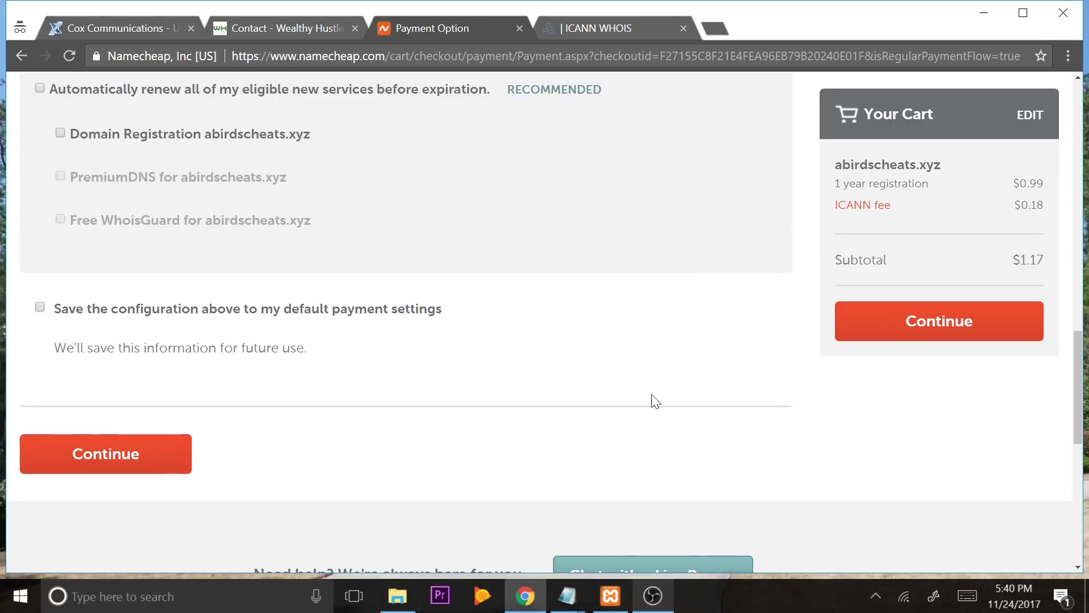
pyautogui.click(970, 325)
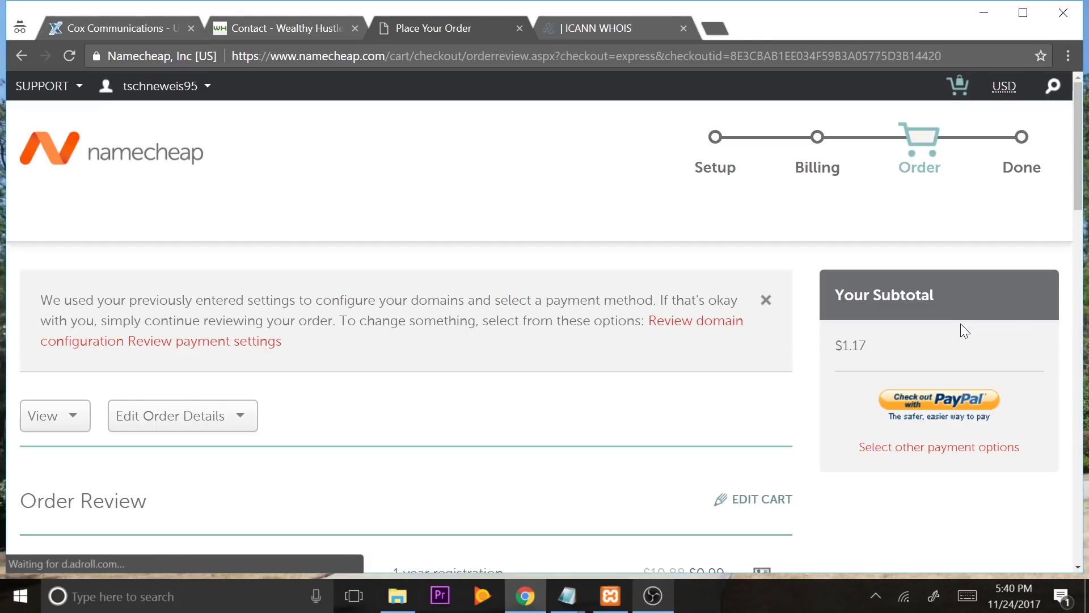
# Pay the $1.17 abirdscheats.xyz order through PayPal checkout
pyautogui.scroll(-1, 961, 324)
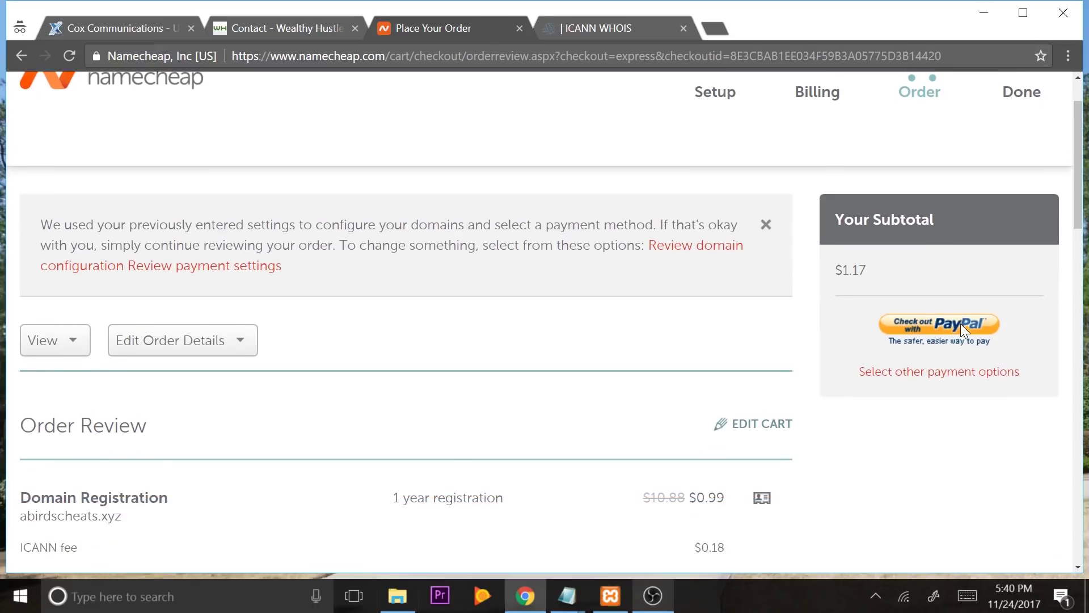
pyautogui.scroll(-2, 961, 323)
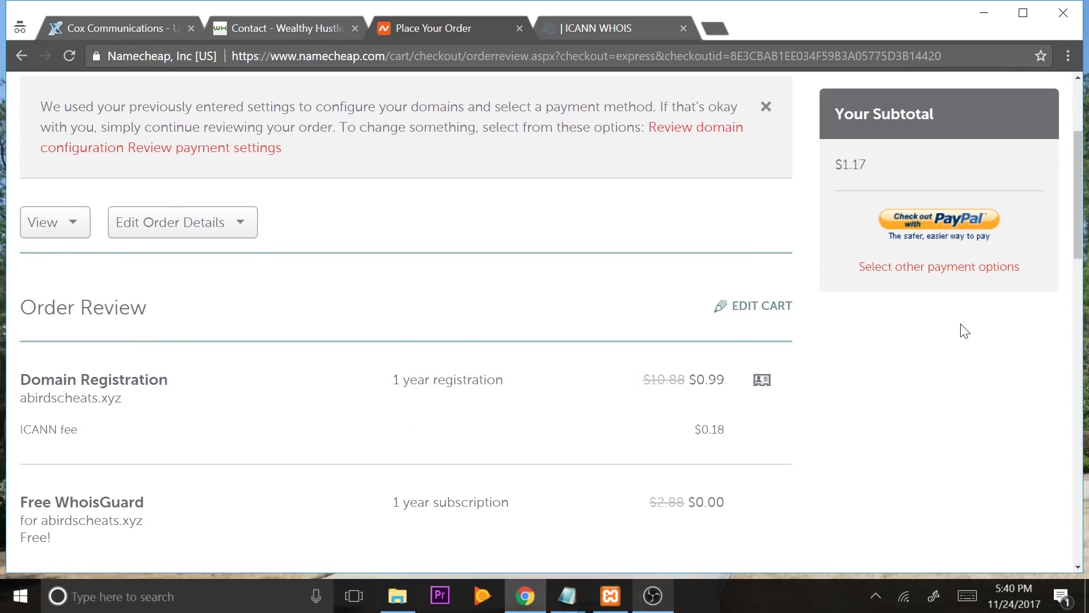
pyautogui.scroll(3, 961, 325)
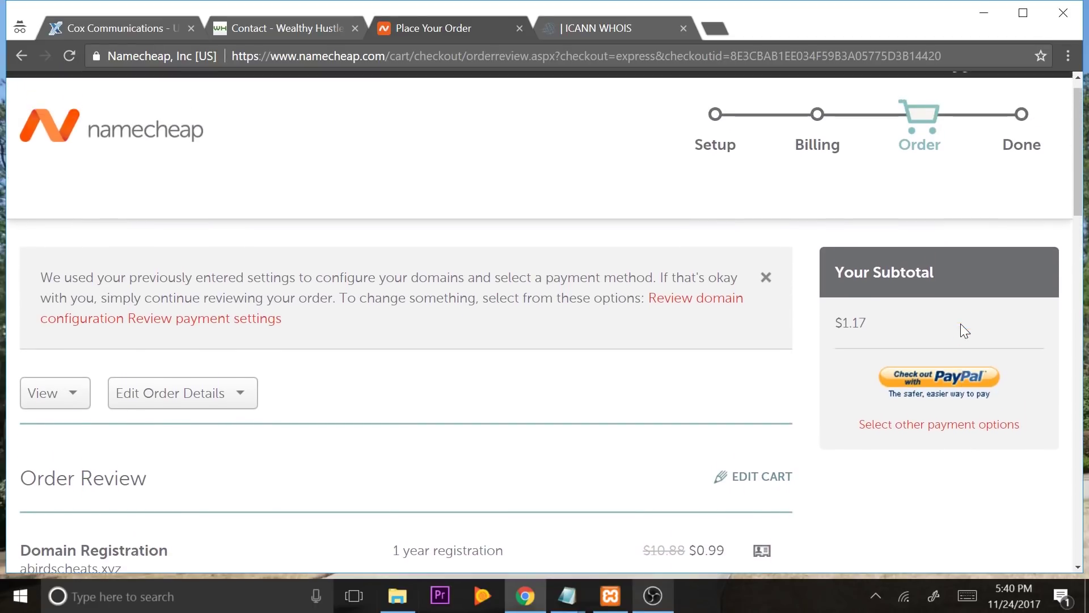
pyautogui.click(964, 381)
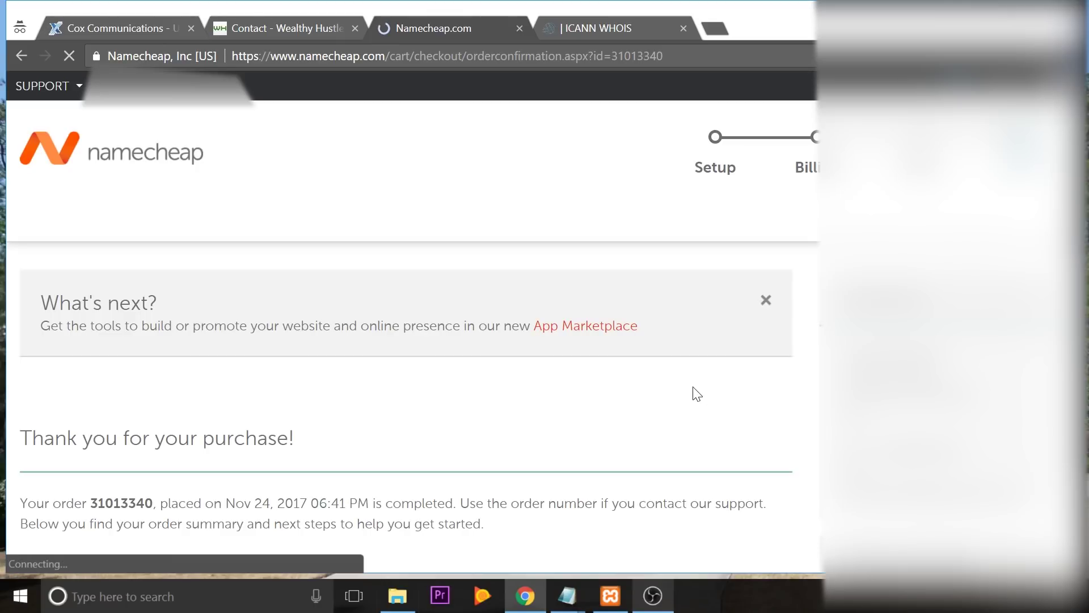
# Manage the abirdscheats.xyz registration from the Purchase Summary to reach the Domain List
pyautogui.scroll(-1, 697, 394)
pyautogui.scroll(-1, 698, 394)
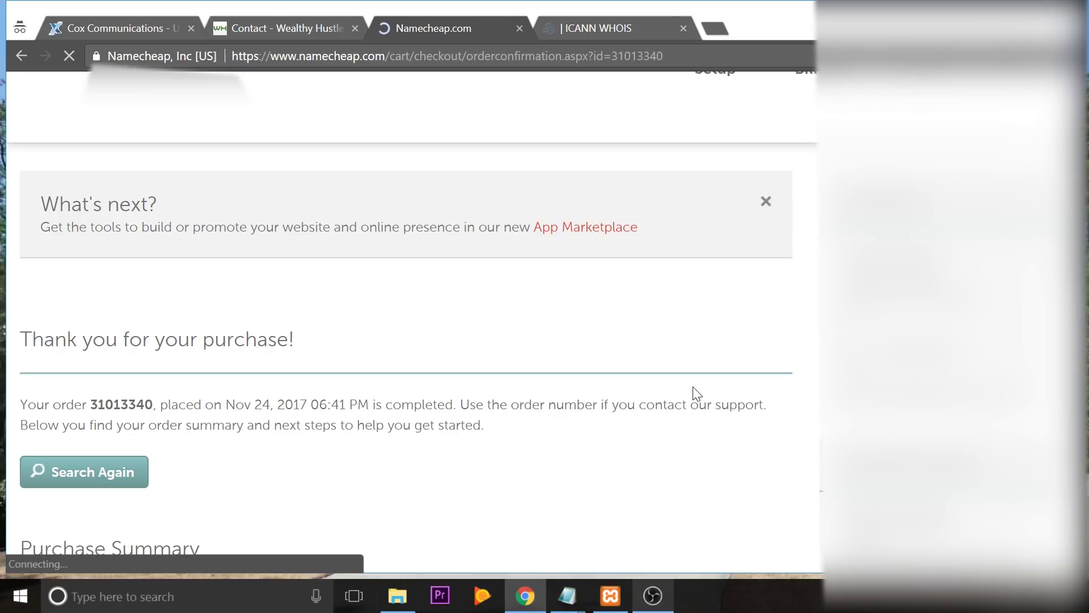
pyautogui.scroll(-5, 699, 376)
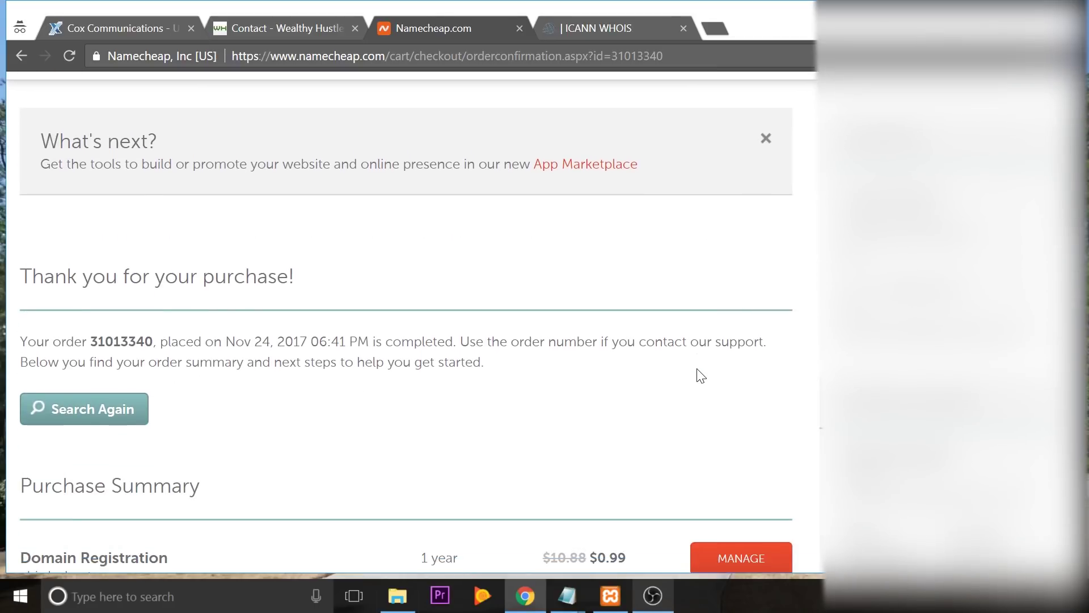
pyautogui.scroll(-1, 693, 357)
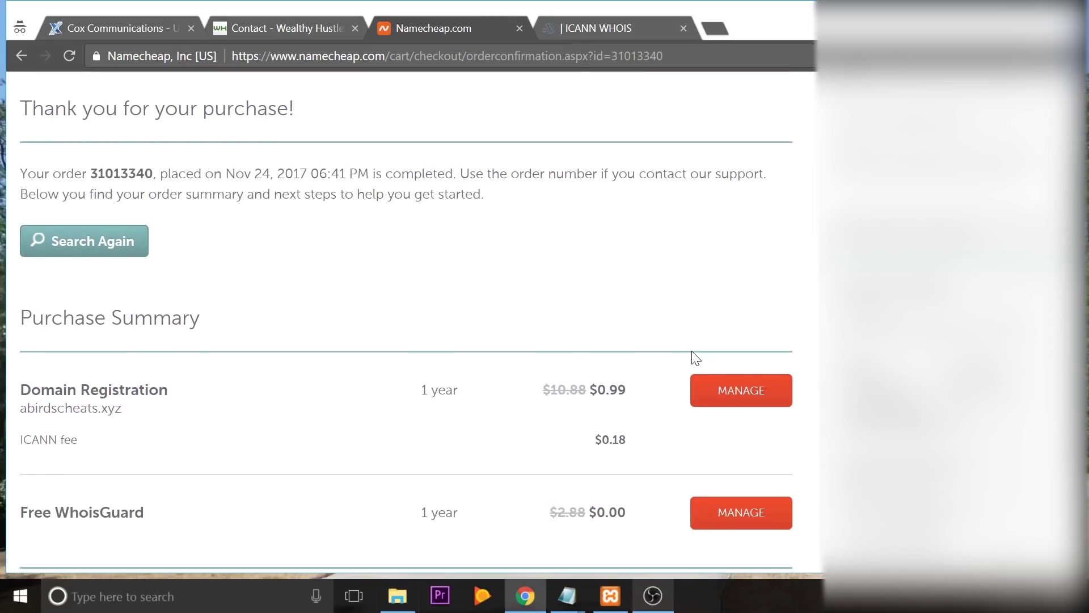
pyautogui.click(748, 402)
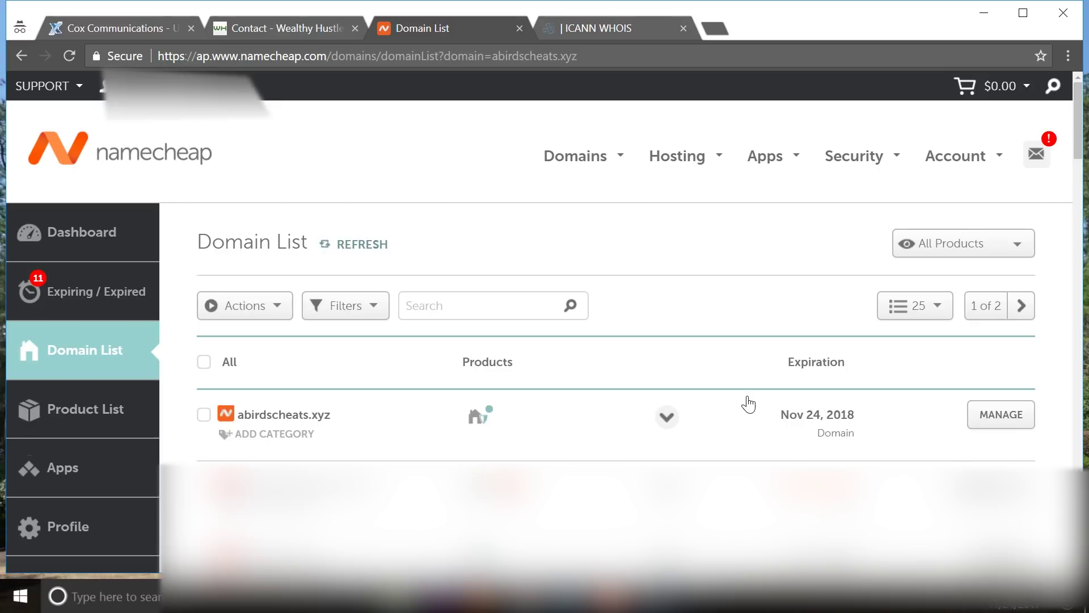
# Open a fresh incognito tab beside the Namecheap Domain List tab
pyautogui.click(716, 29)
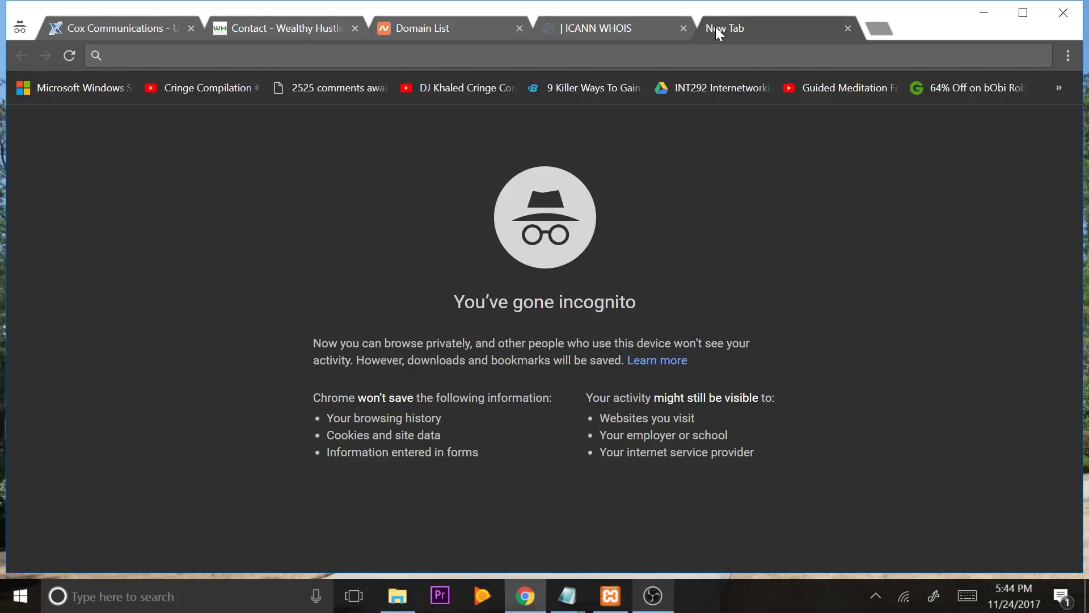
# Go to HostDare via the pasted link and sign up for the $1.99/mo Starter shared hosting plan
pyautogui.write('wealthyhustler.com/recommends/hostdare')
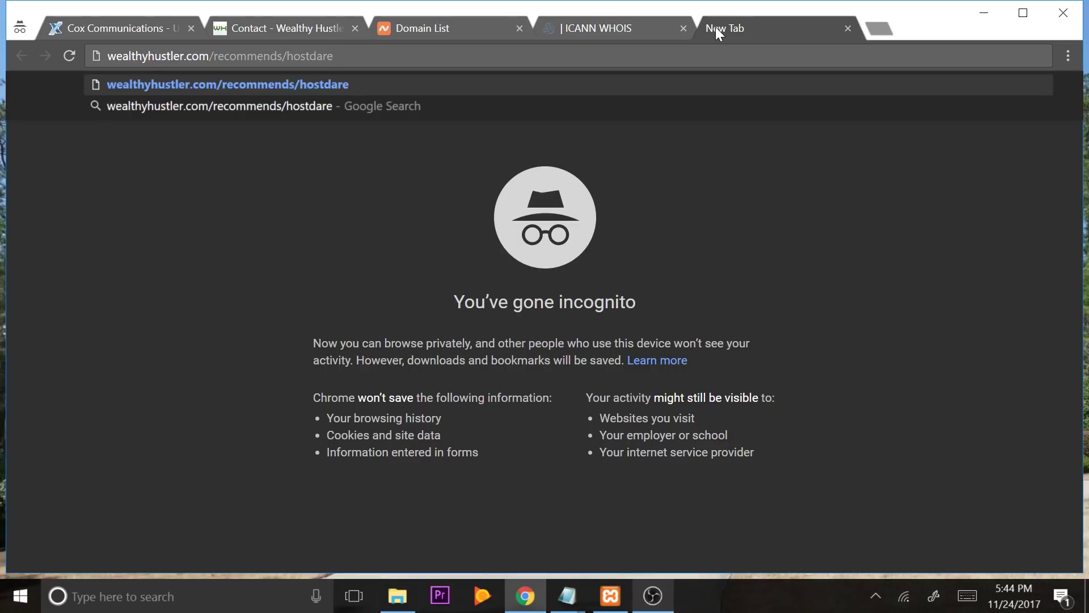
pyautogui.press('Return')
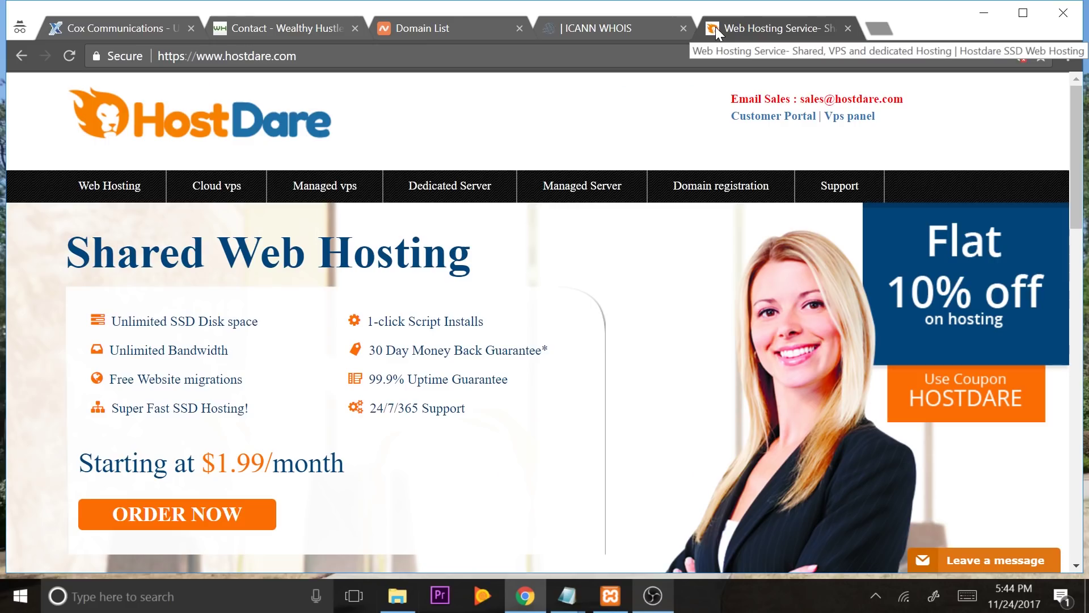
pyautogui.click(108, 185)
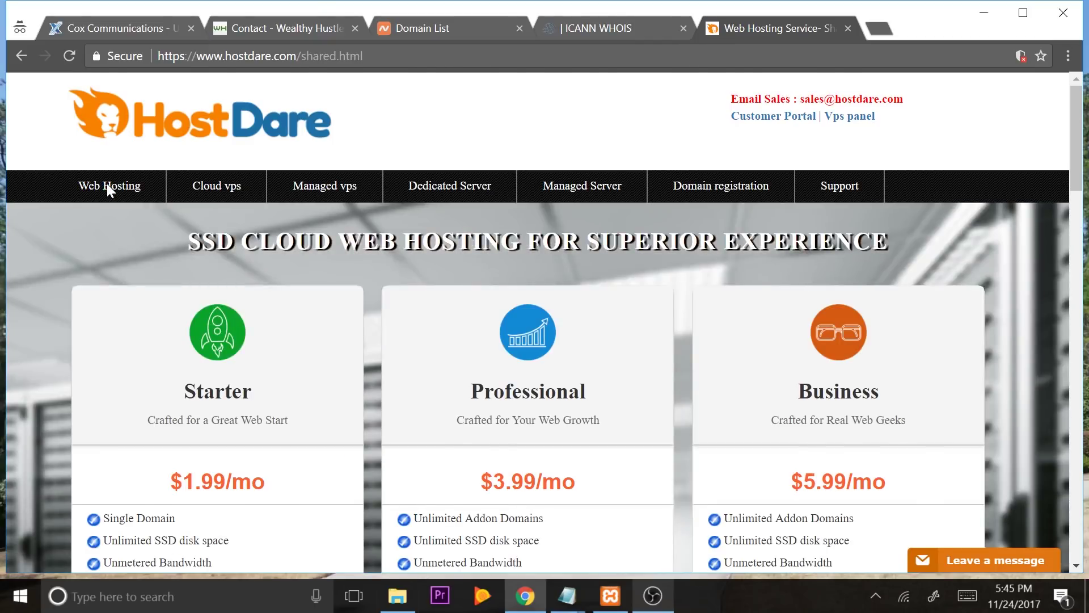
pyautogui.scroll(-2, 107, 184)
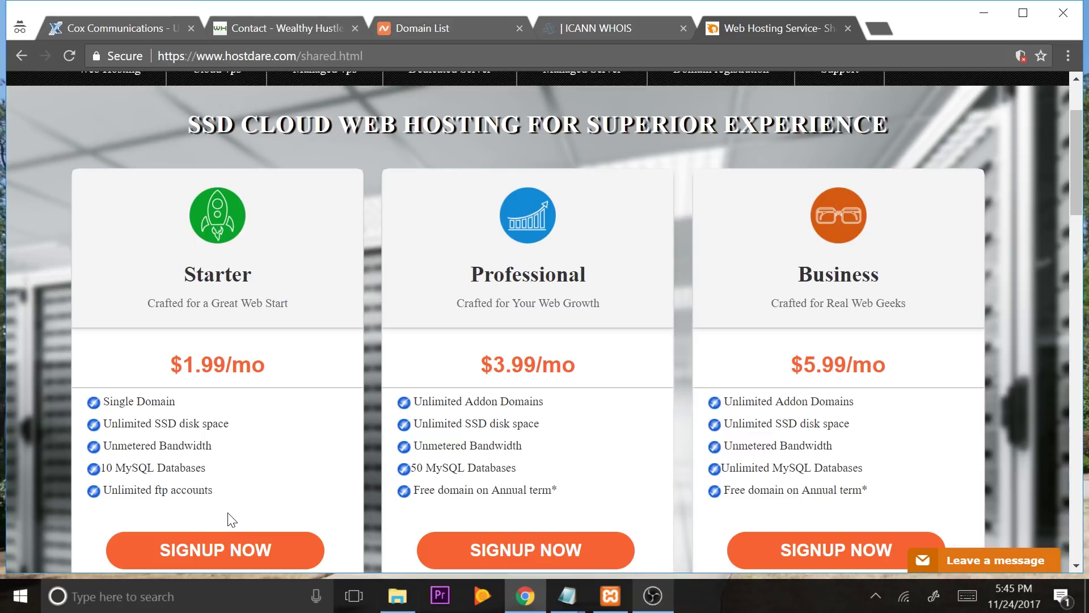
pyautogui.click(239, 550)
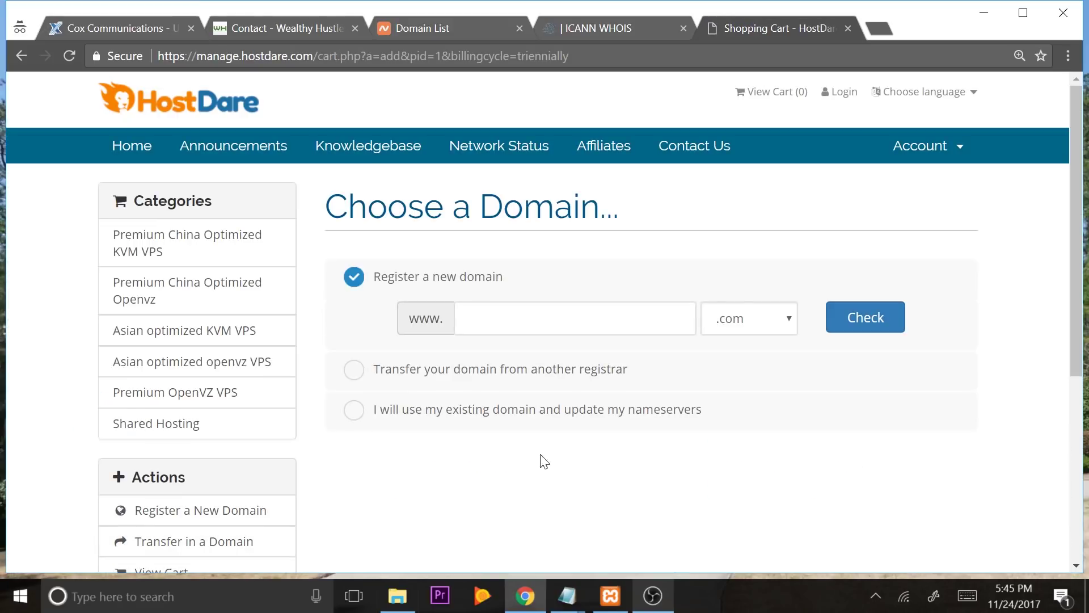
# Use the existing domain abirdscheats.xyz for the order, updating its nameservers later
pyautogui.click(493, 410)
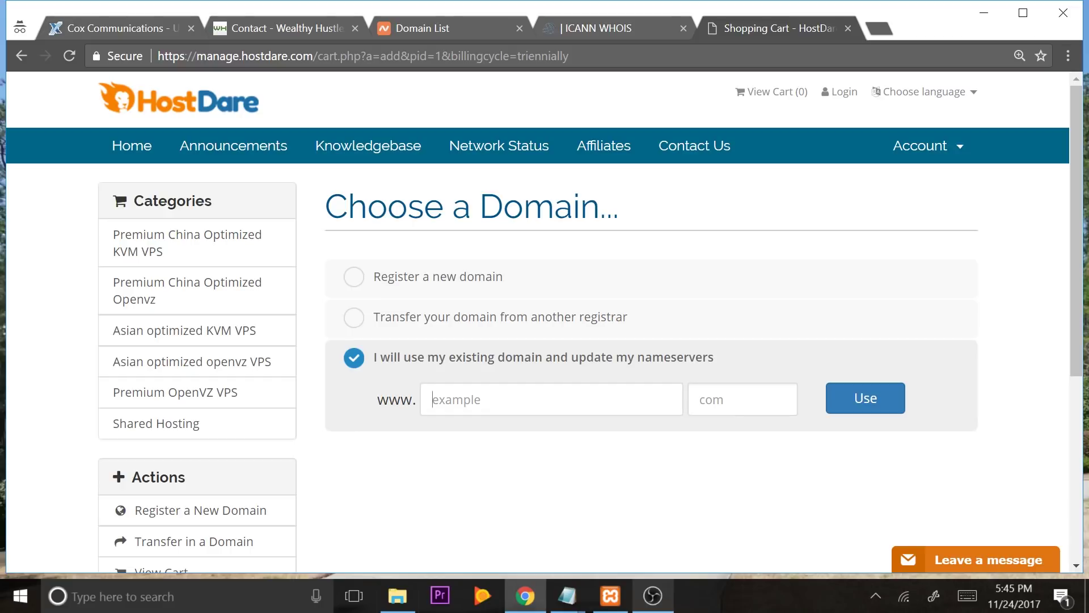
pyautogui.write('abirdscheats')
pyautogui.press('Tab')
pyautogui.write('xyz')
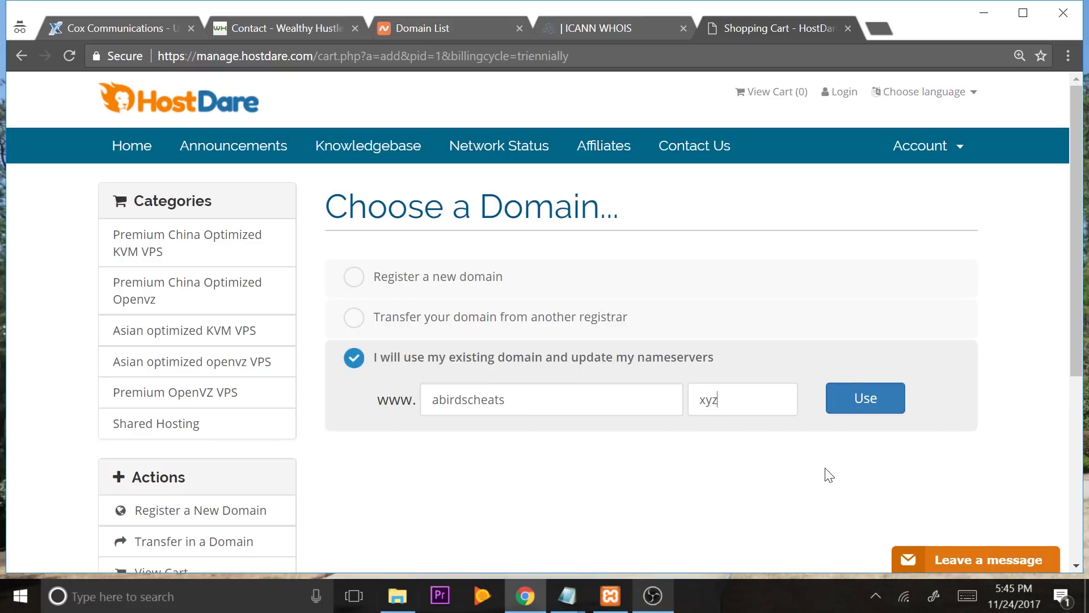
pyautogui.click(891, 416)
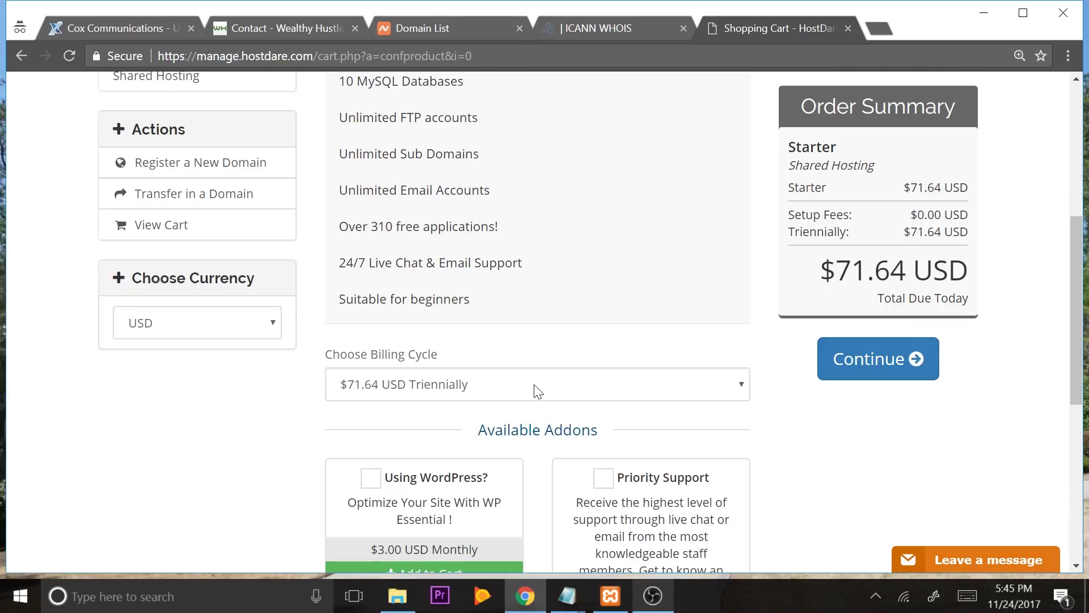
# Switch the Starter plan billing to $2.99 USD Monthly and continue through the cart to checkout
pyautogui.click(534, 383)
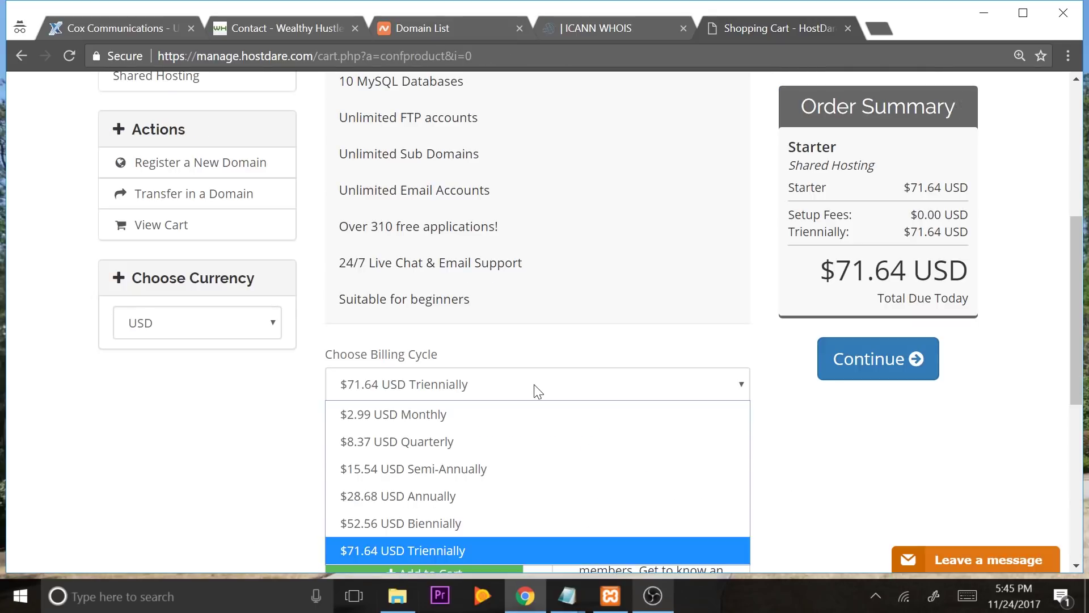
pyautogui.click(506, 414)
pyautogui.scroll(-1, 507, 420)
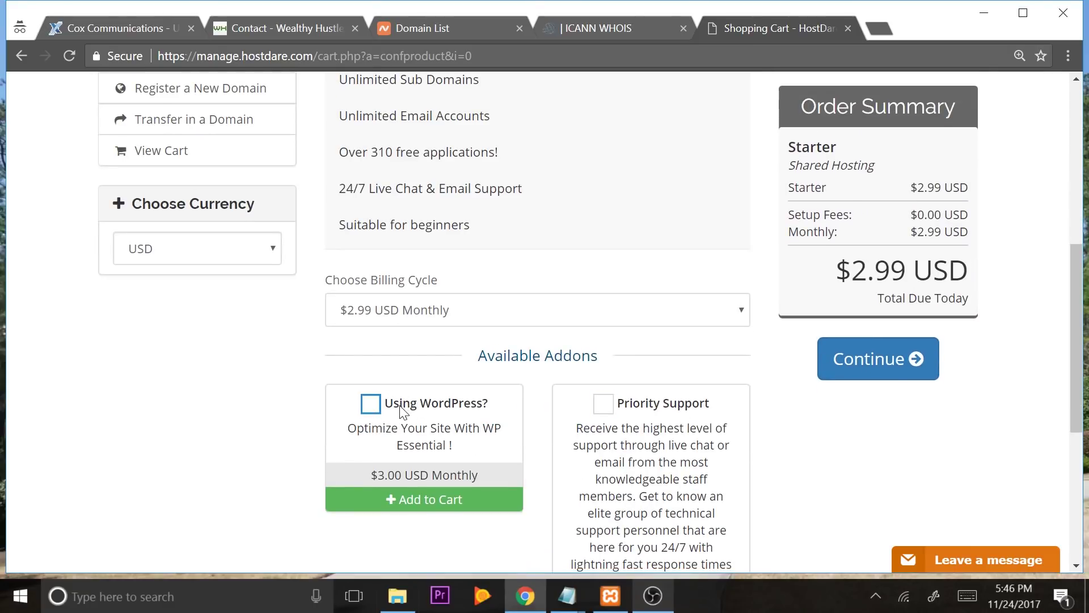
pyautogui.click(371, 404)
pyautogui.scroll(2, 376, 414)
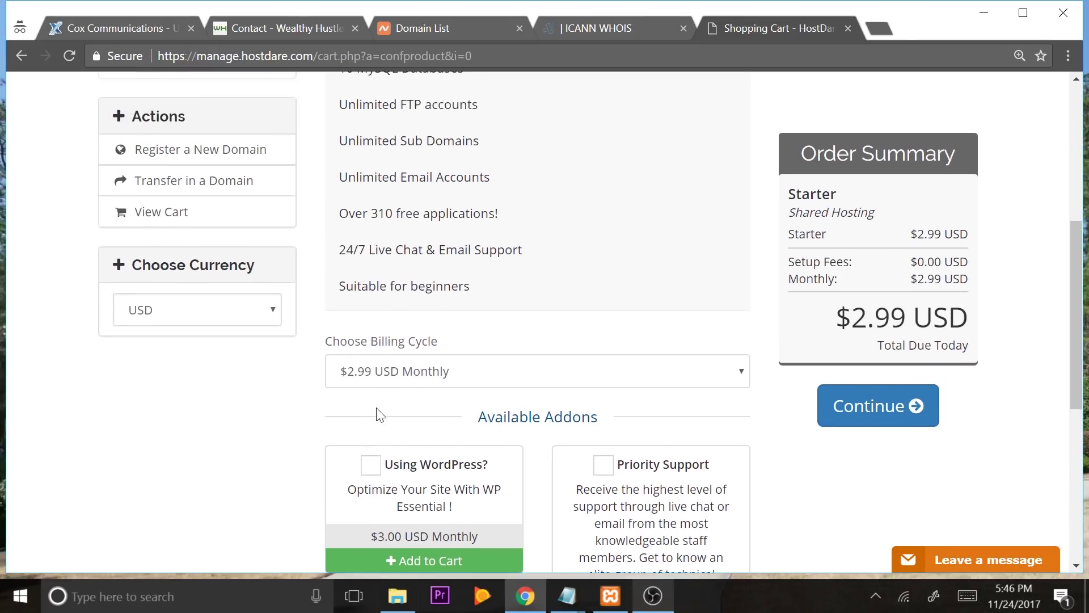
pyautogui.scroll(-5, 379, 414)
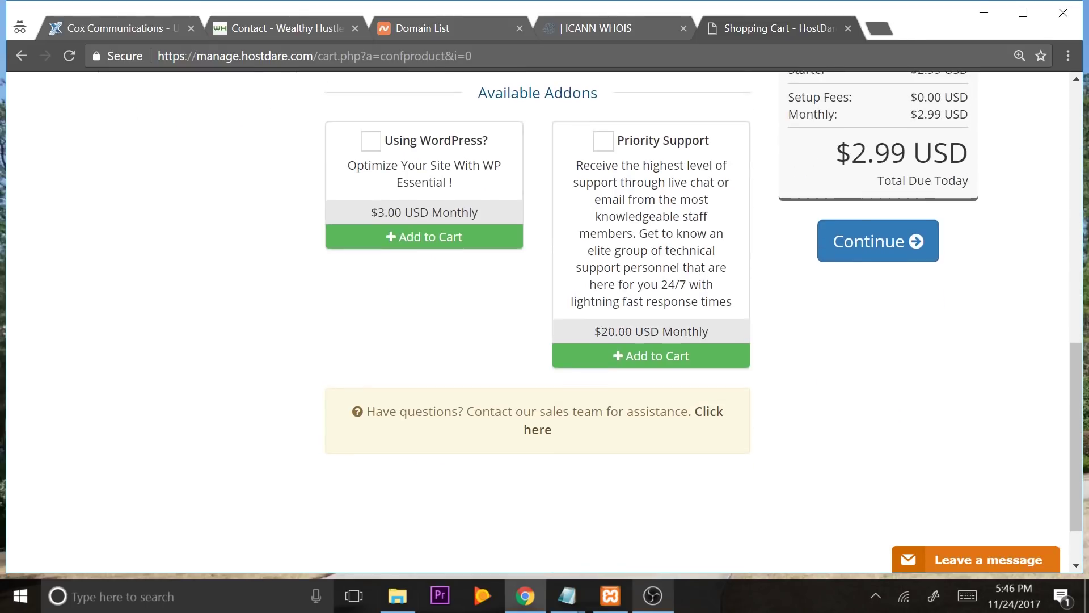
pyautogui.scroll(4, 379, 414)
pyautogui.scroll(2, 378, 414)
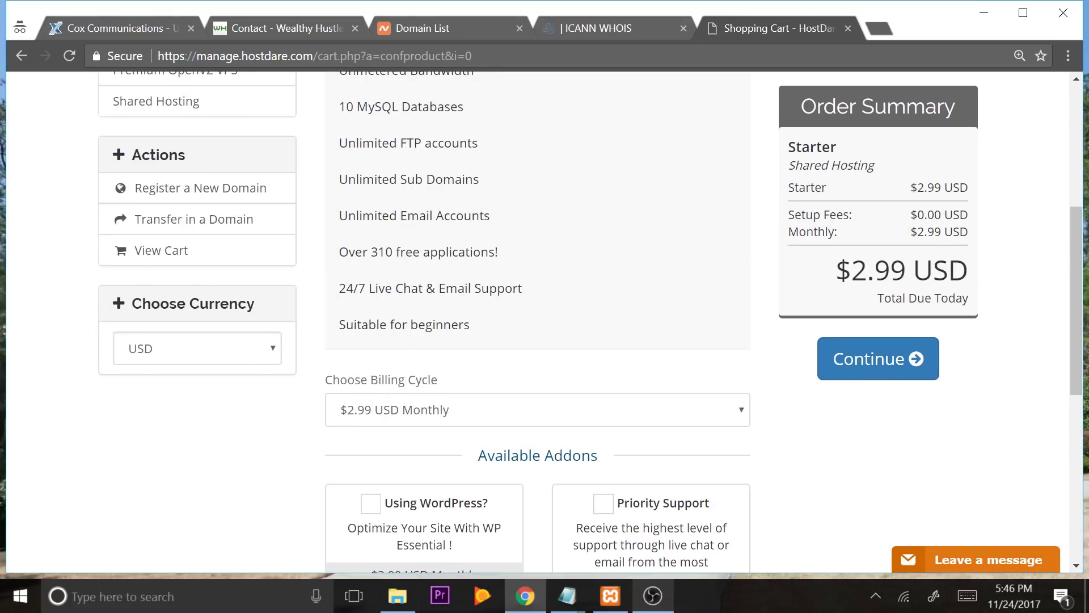
pyautogui.click(881, 359)
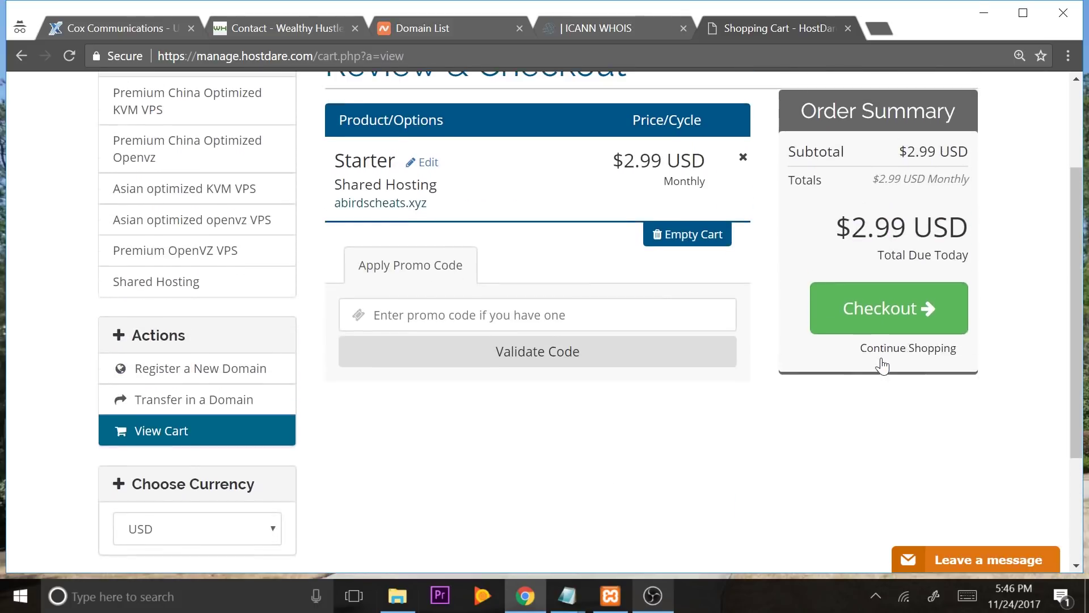
pyautogui.click(895, 322)
# Choose to check out as an existing registered customer
pyautogui.scroll(5, 894, 321)
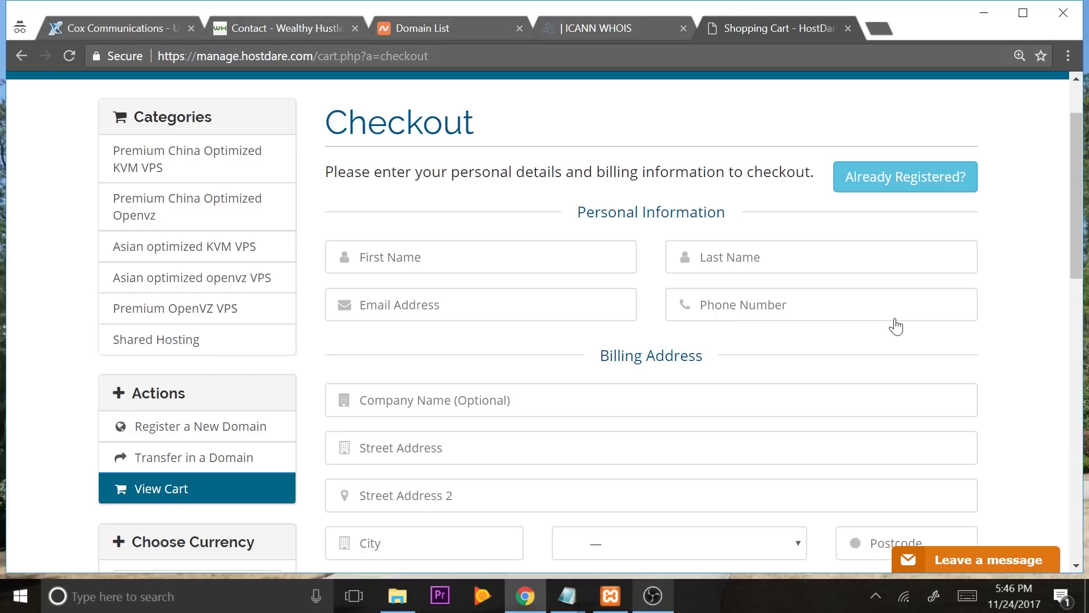
pyautogui.click(885, 194)
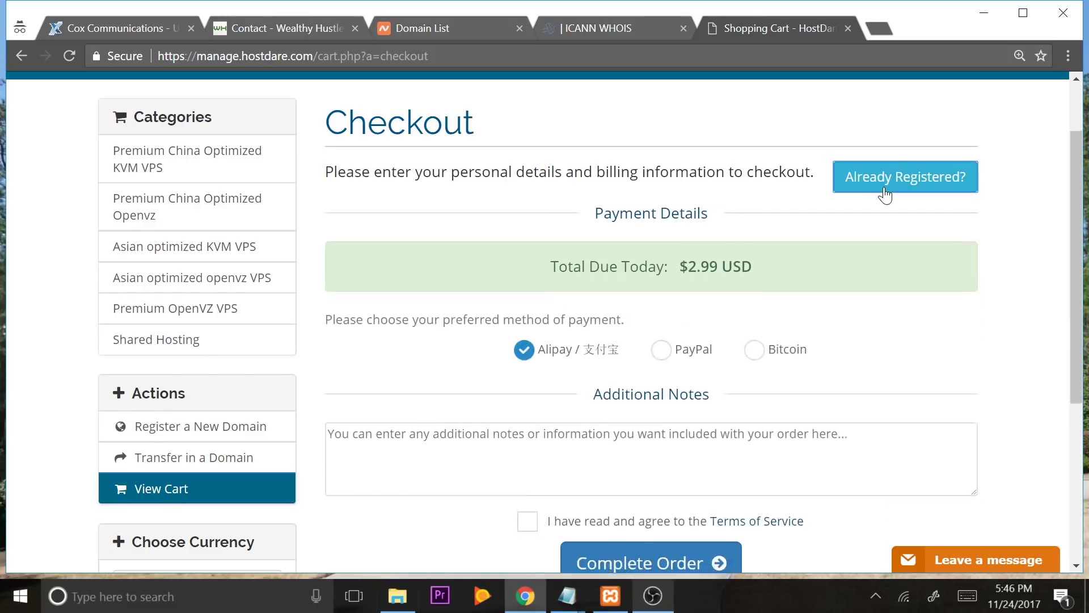
pyautogui.scroll(-2, 1004, 338)
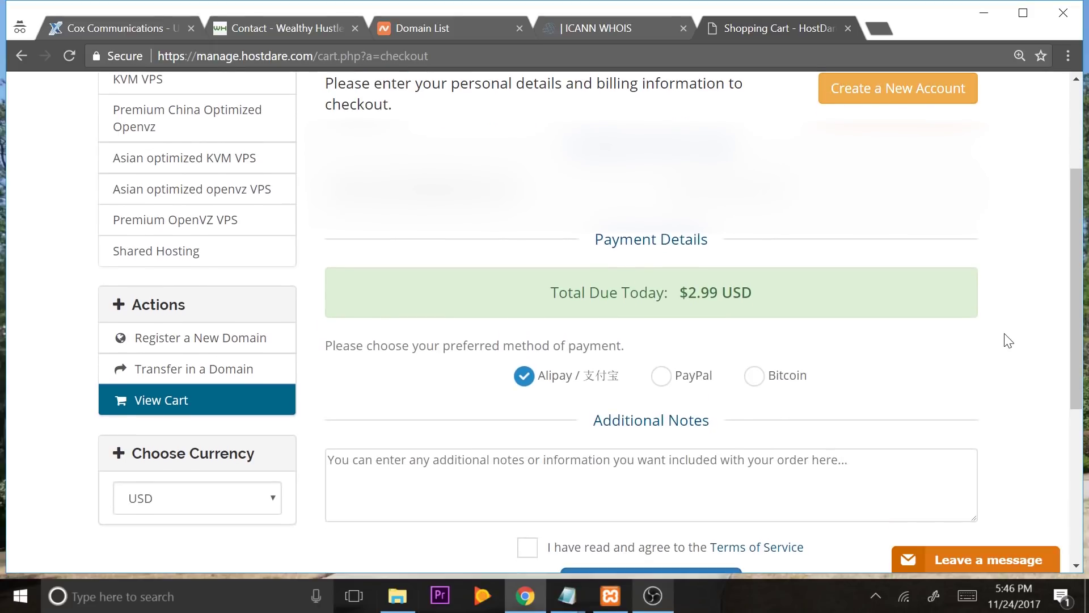
pyautogui.scroll(-2, 1007, 339)
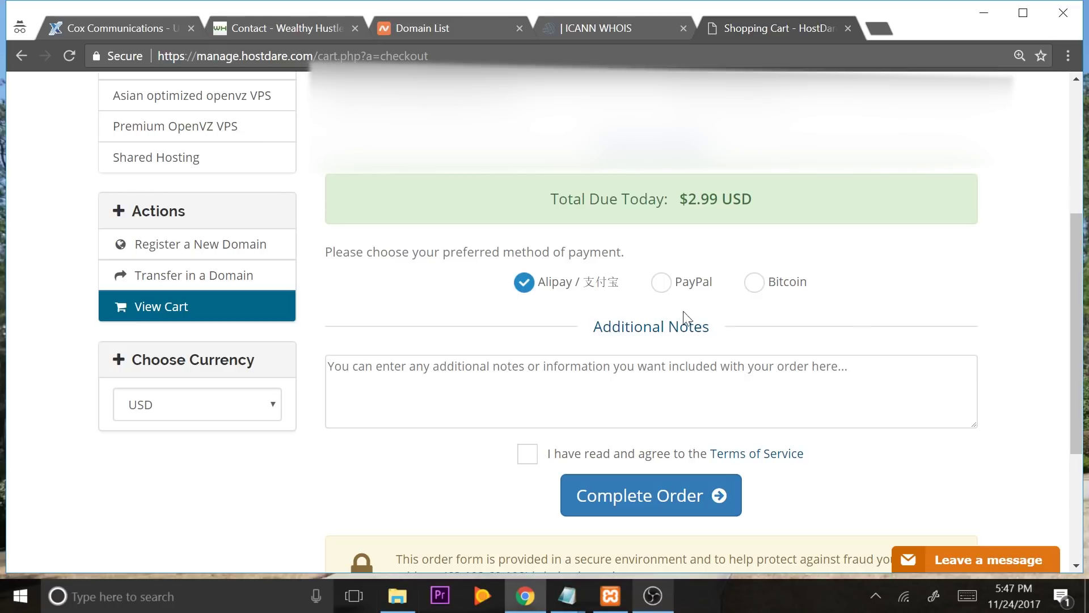
# Pay with PayPal, accept the Terms of Service and complete the order
pyautogui.click(666, 285)
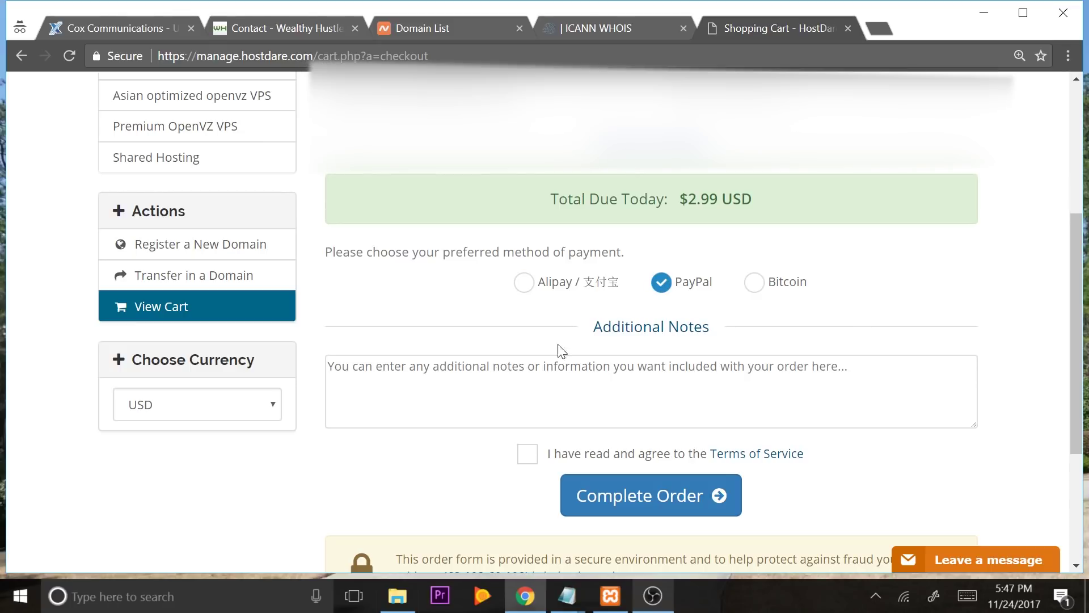
pyautogui.click(526, 456)
pyautogui.rightClick(724, 496)
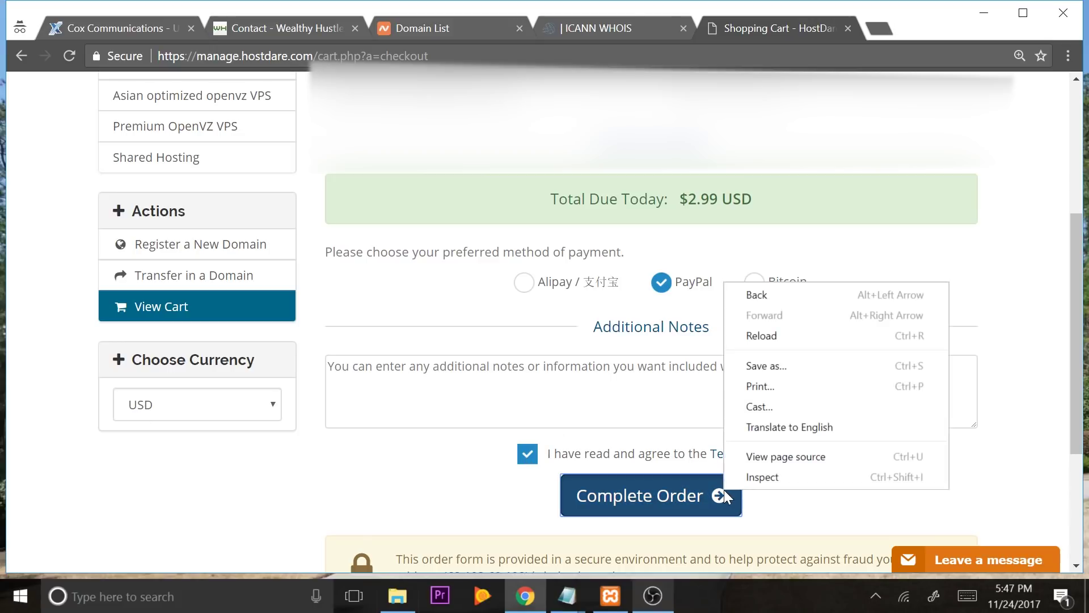
pyautogui.click(725, 492)
pyautogui.click(724, 495)
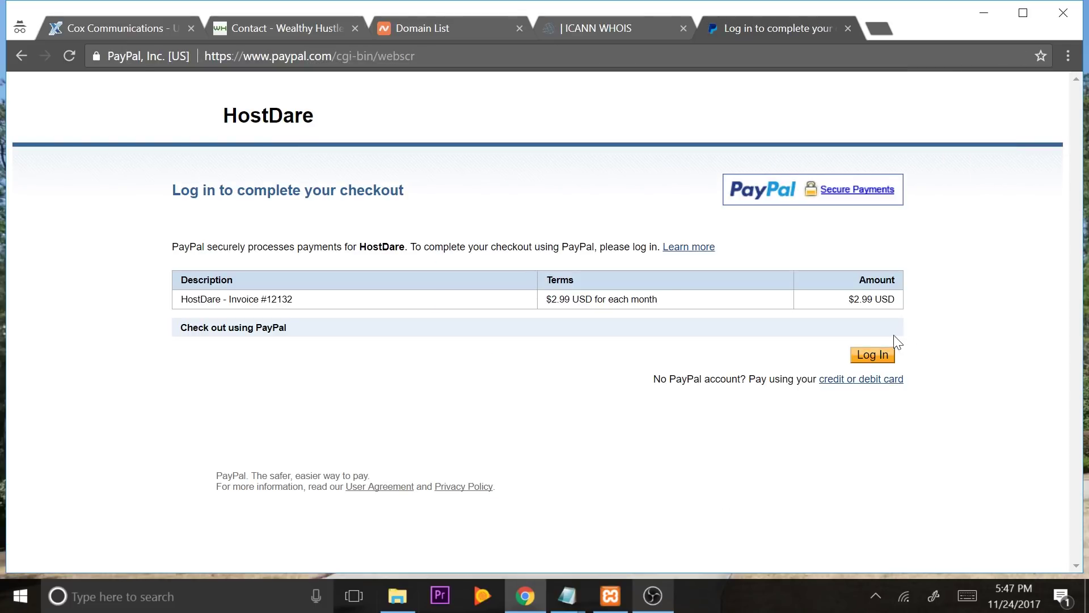
# Sign in to PayPal, pay the $2.99 monthly HostDare invoice and return to HostDare
pyautogui.click(871, 354)
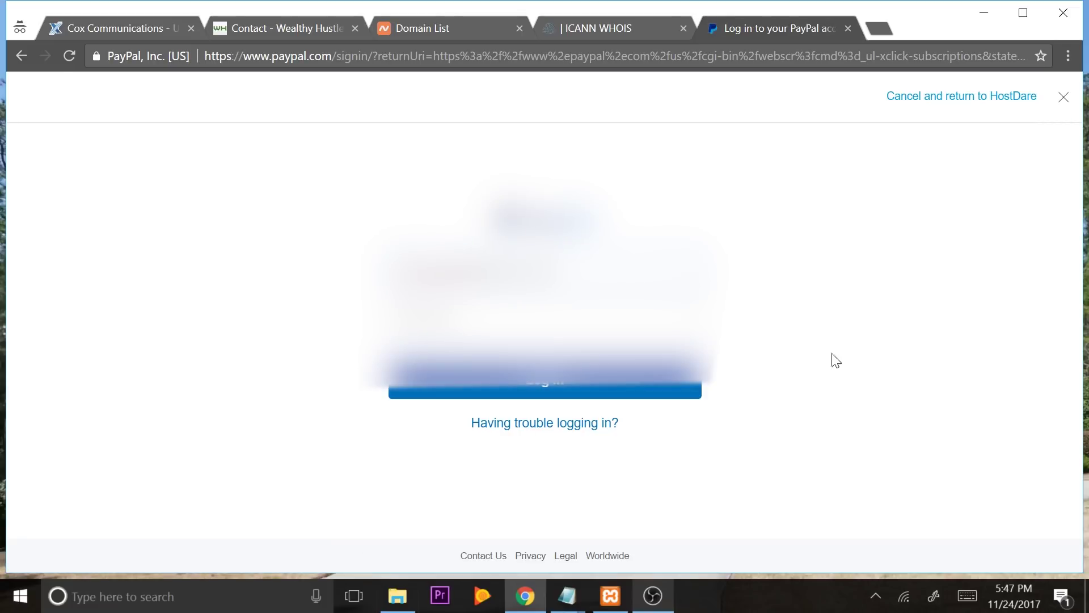
pyautogui.click(413, 317)
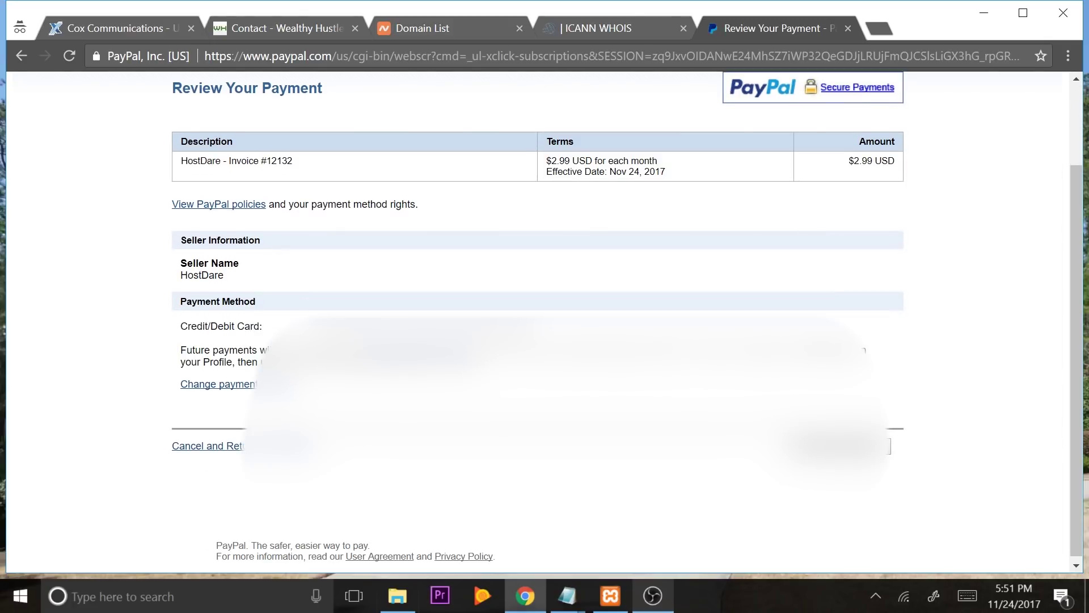
pyautogui.press('Return')
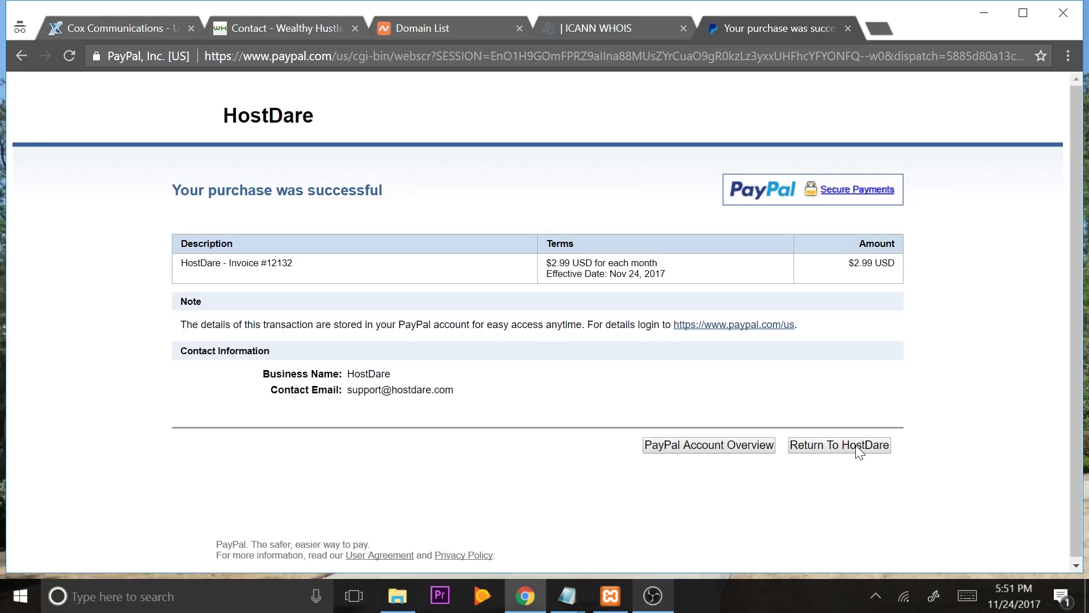
pyautogui.click(857, 448)
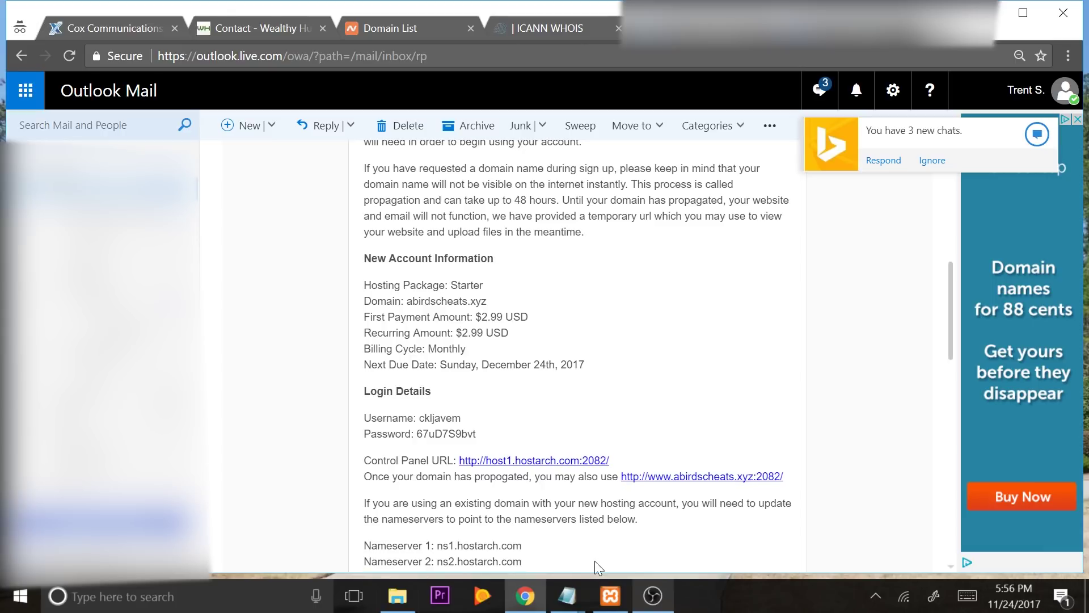
# Scroll the welcome email down to the nameservers and select Nameserver 1, ns1.hostarch.com
pyautogui.scroll(-1, 595, 560)
pyautogui.scroll(-1, 563, 514)
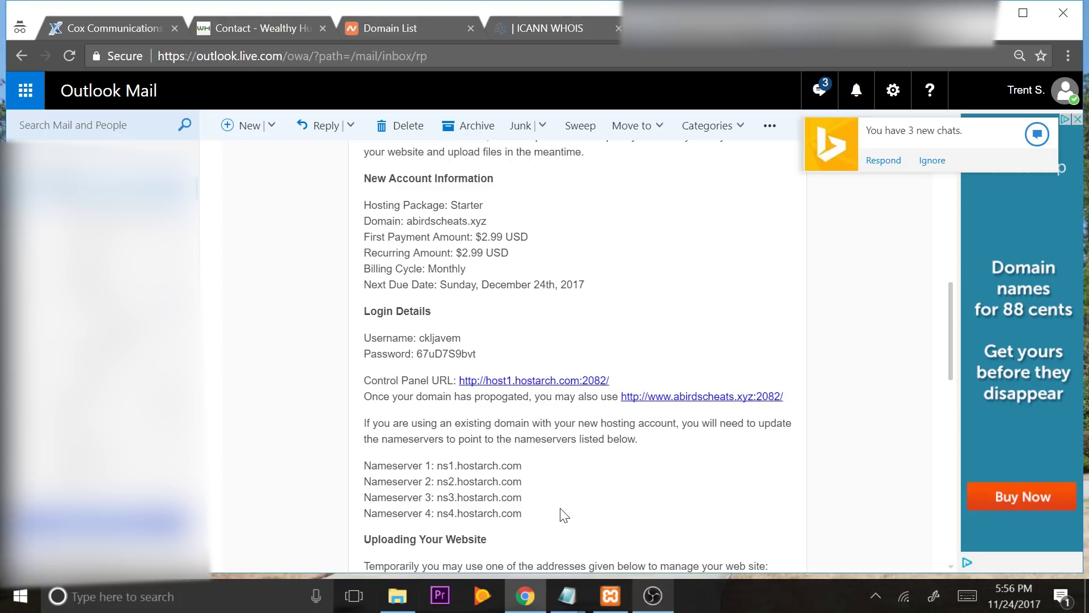
pyautogui.moveTo(524, 465); pyautogui.dragTo(435, 465)
pyautogui.hotkey('ctrl', 'c')
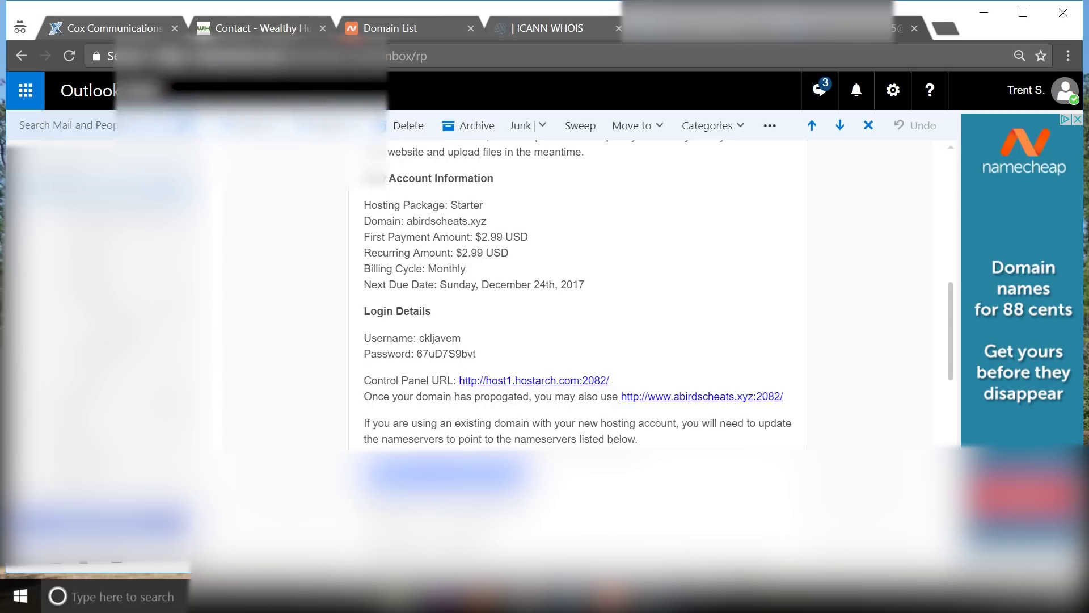
# Open abirdscheats.xyz from the Namecheap Domain List and scroll to its Nameservers row
pyautogui.click(402, 32)
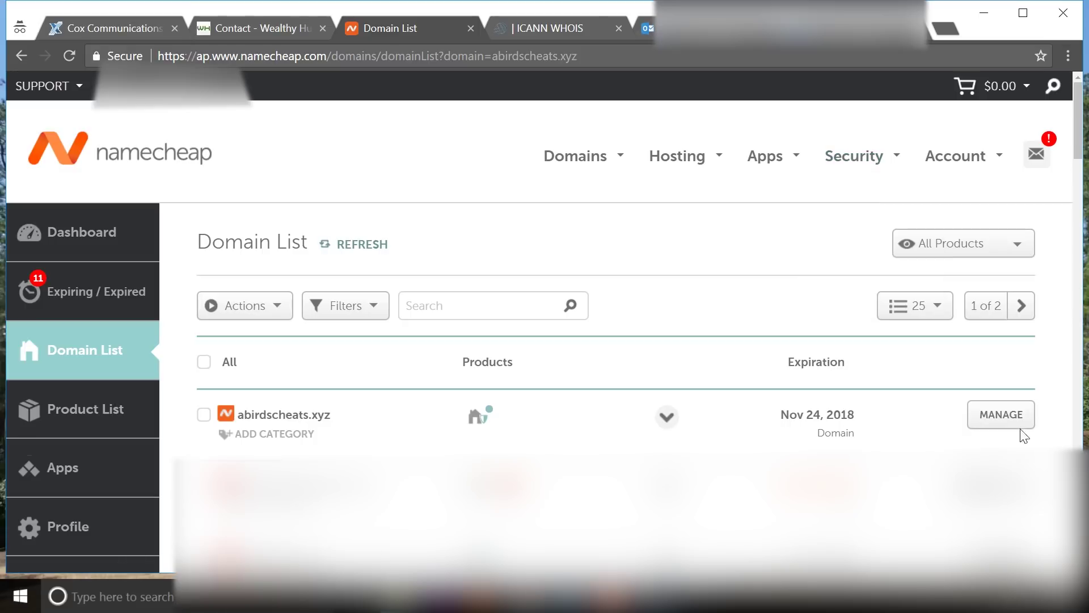
pyautogui.click(997, 423)
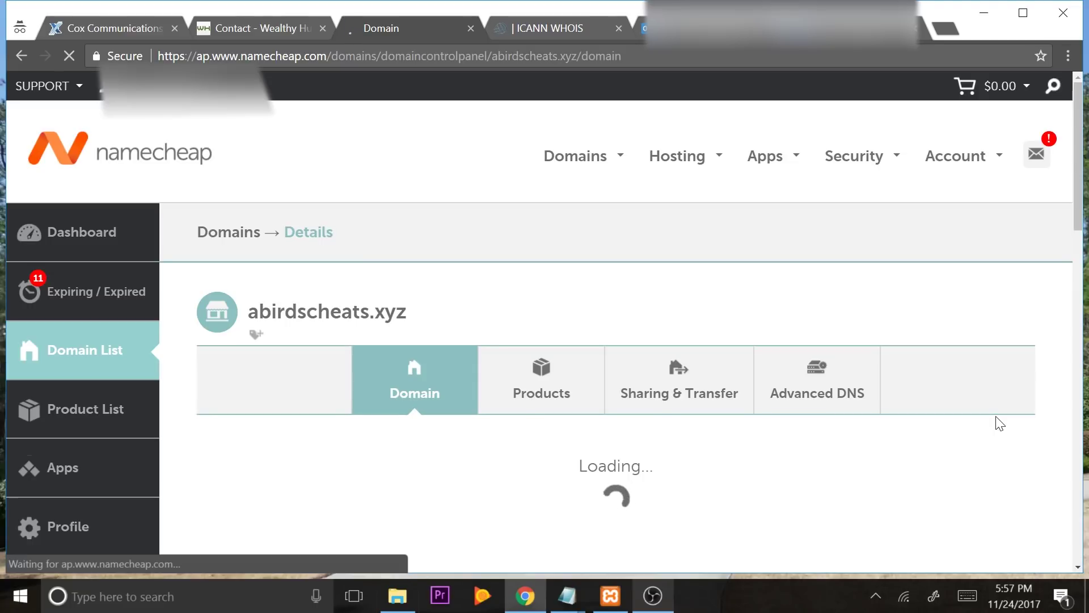
pyautogui.scroll(-2, 1000, 423)
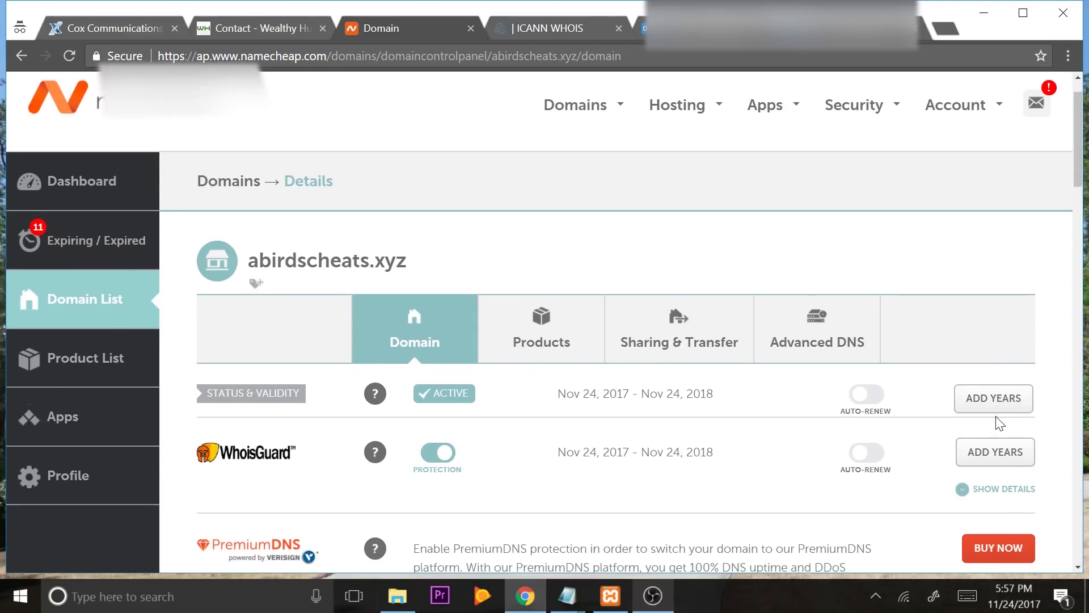
pyautogui.scroll(-3, 1000, 422)
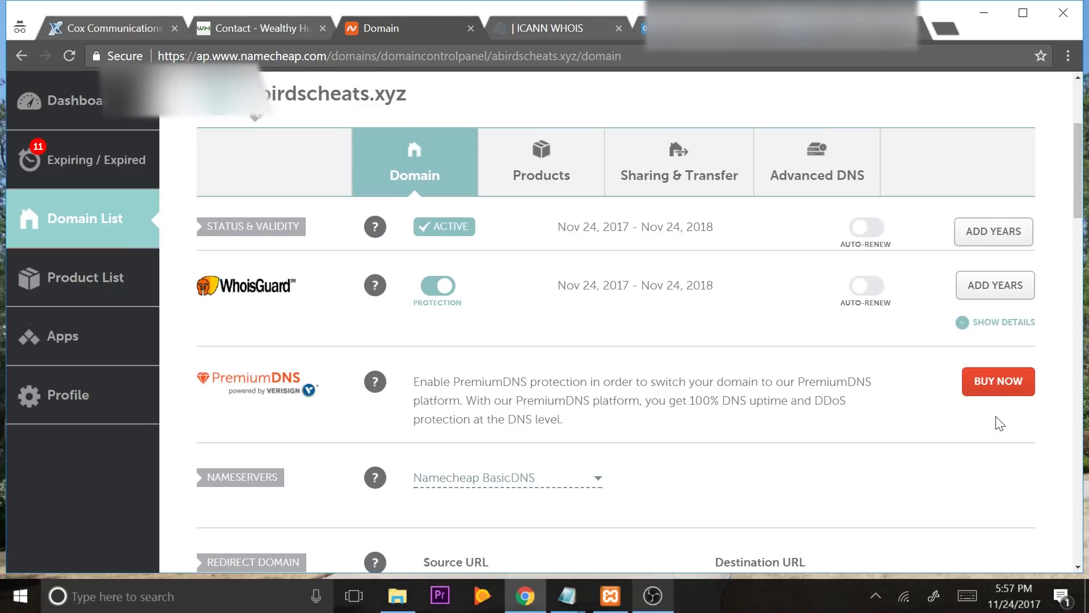
pyautogui.scroll(-1, 999, 423)
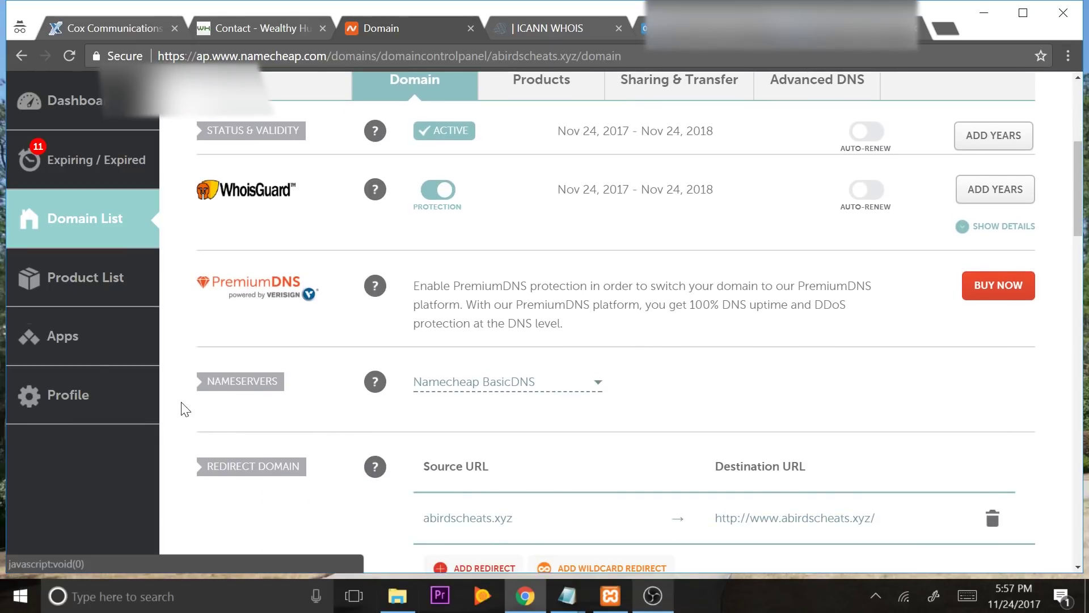
pyautogui.moveTo(352, 400)
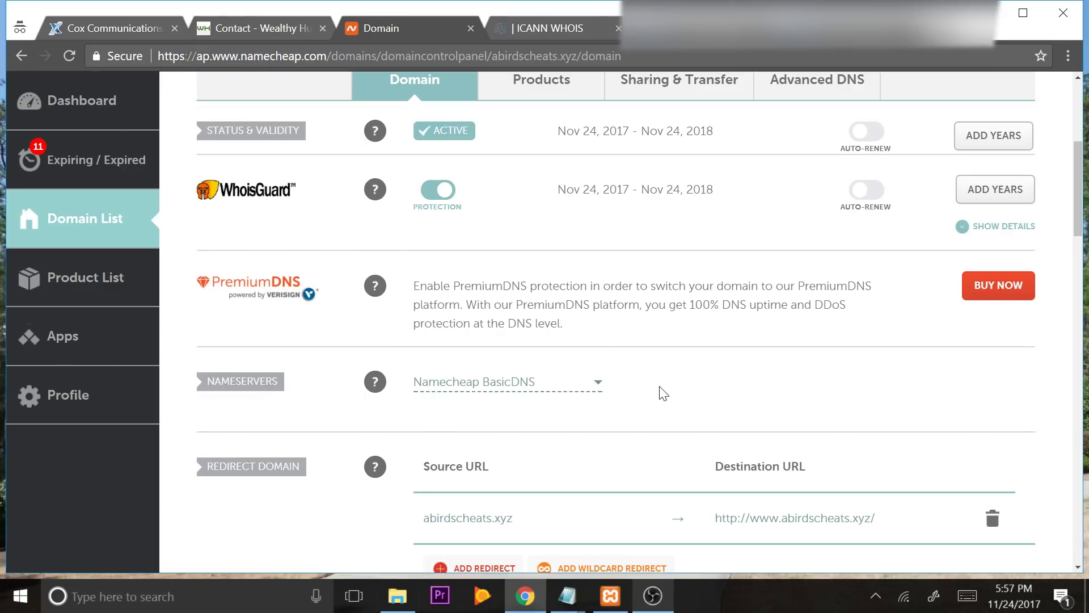
# Set abirdscheats.xyz to Custom DNS with ns1.hostarch.com and ns2.hostarch.com, and save
pyautogui.click(591, 383)
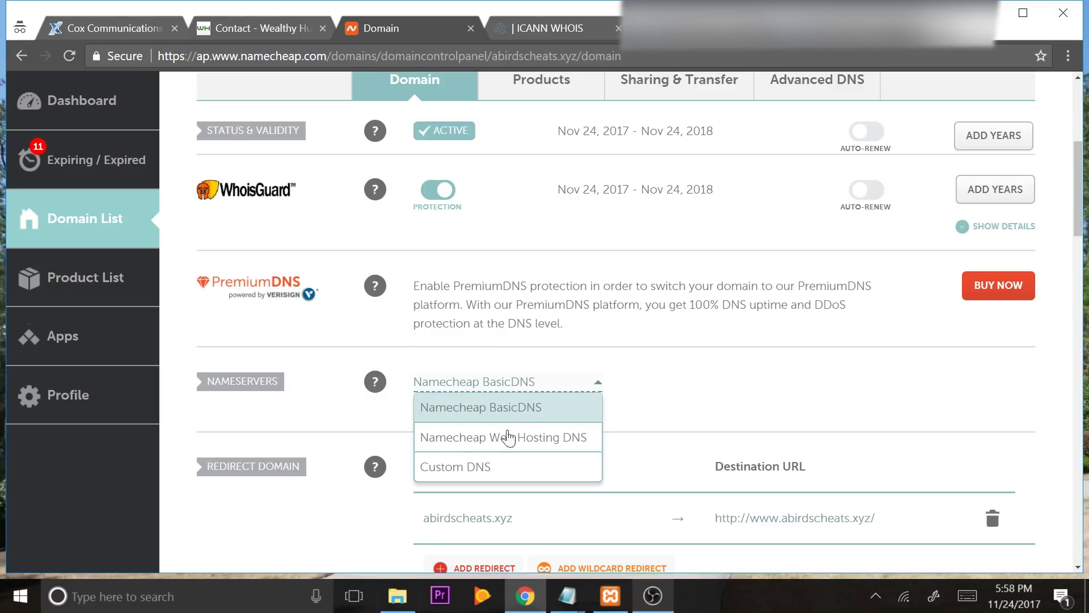
pyautogui.click(492, 472)
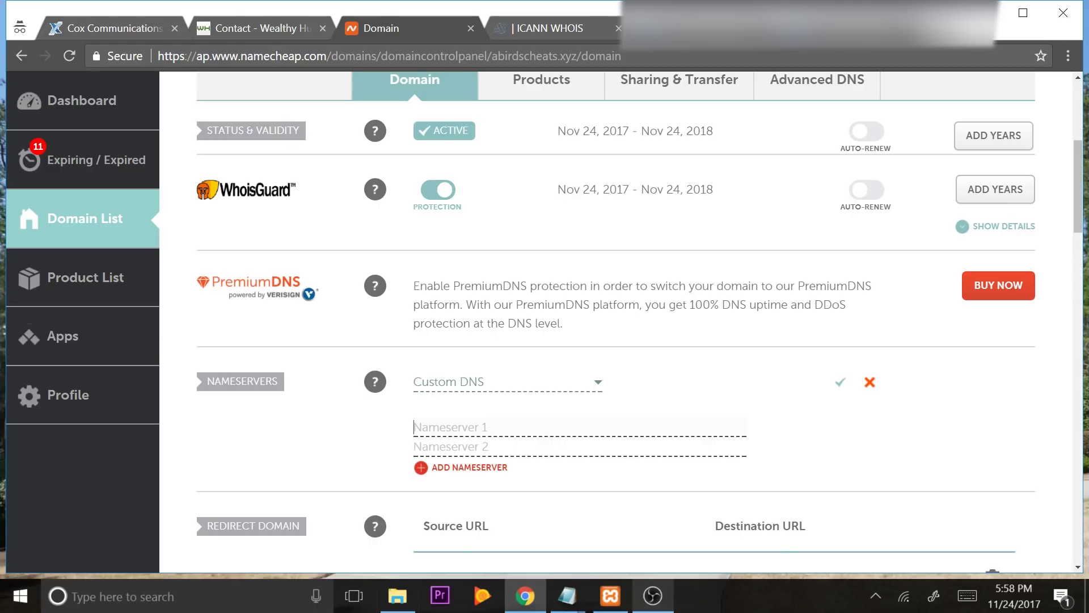
pyautogui.scroll(-1, 638, 322)
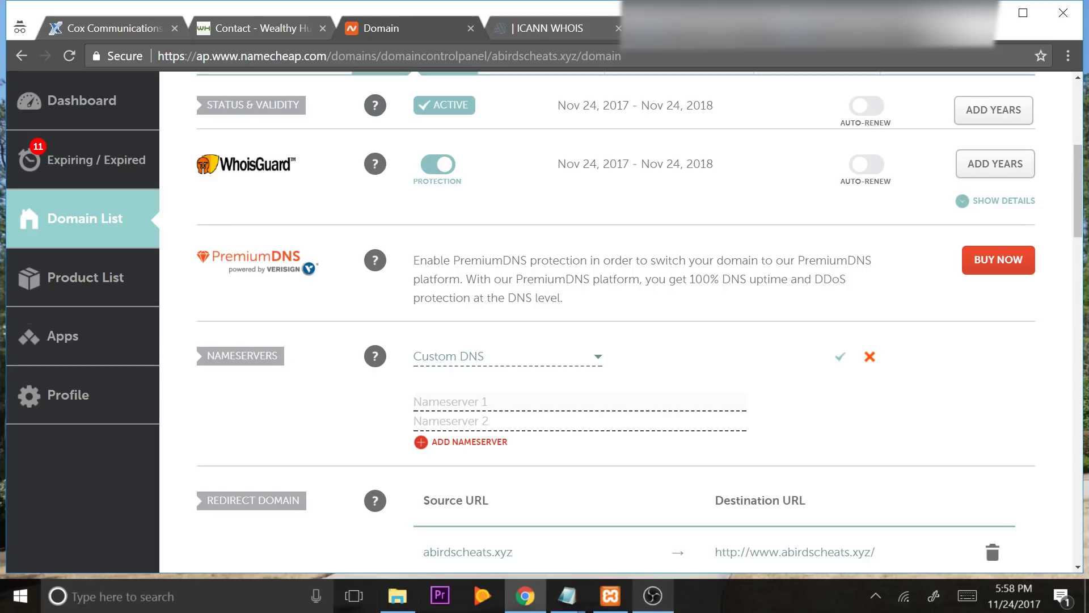
pyautogui.hotkey('ctrl', 'v')
pyautogui.click(579, 421)
pyautogui.hotkey('ctrl', 'v')
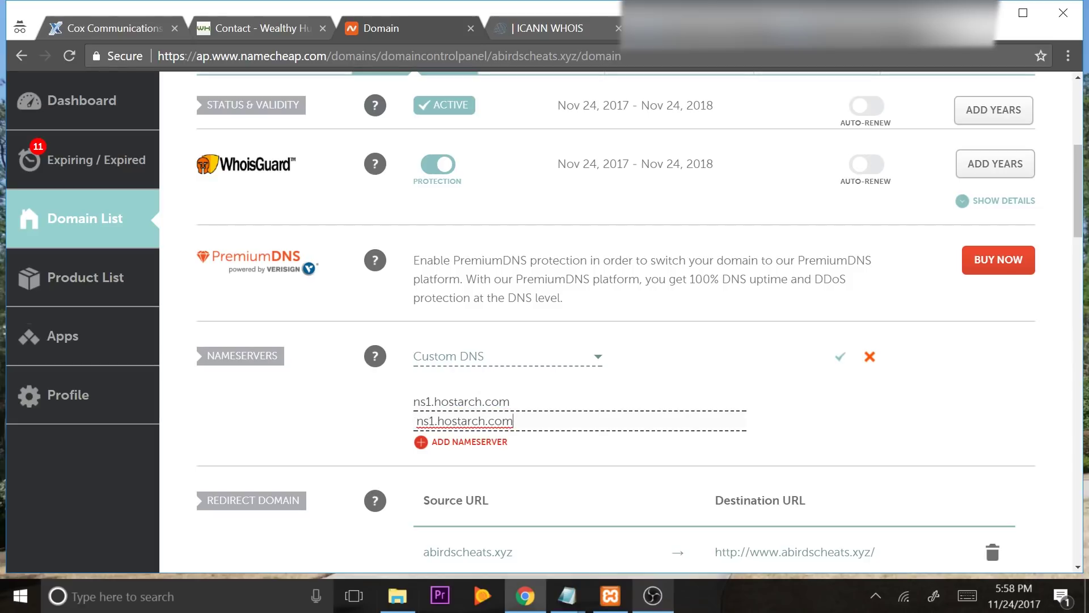
pyautogui.moveTo(434, 420); pyautogui.dragTo(430, 420)
pyautogui.write('2')
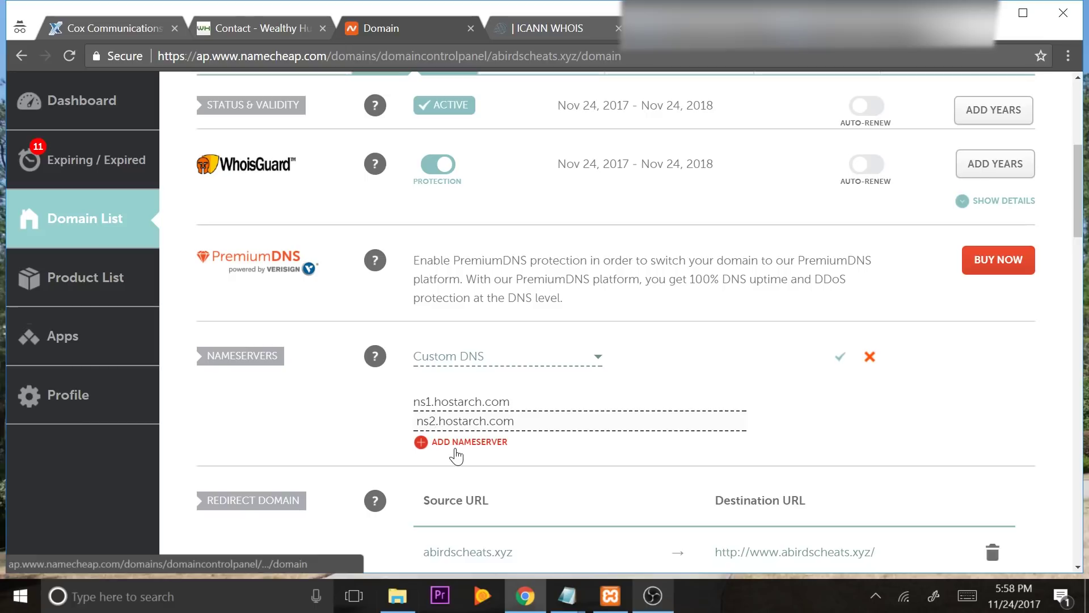
pyautogui.press('Return')
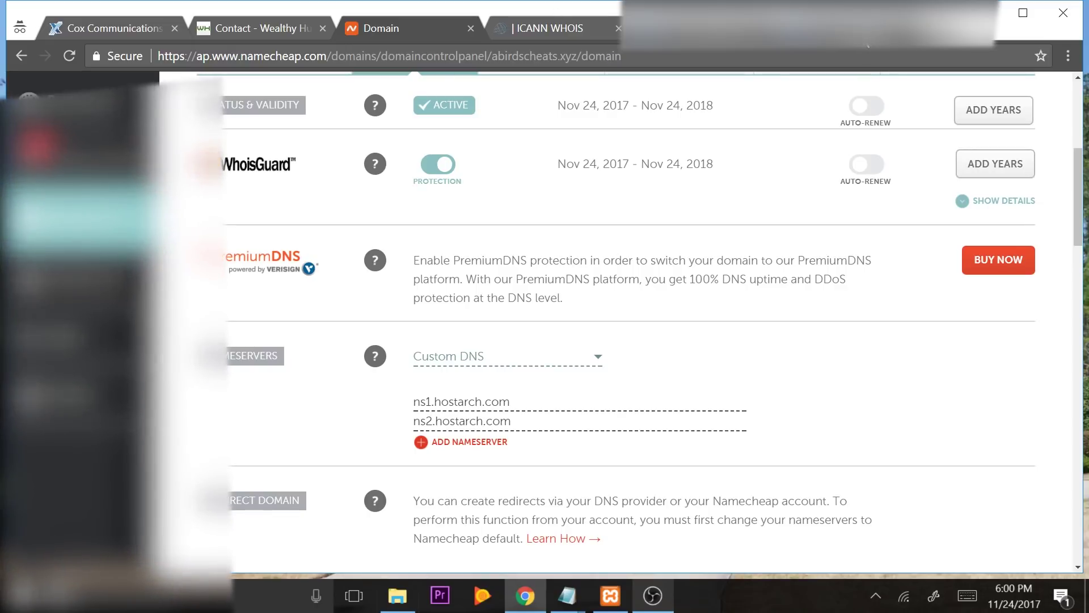
# Open the welcome email's cPanel login link in a new tab
pyautogui.click(845, 28)
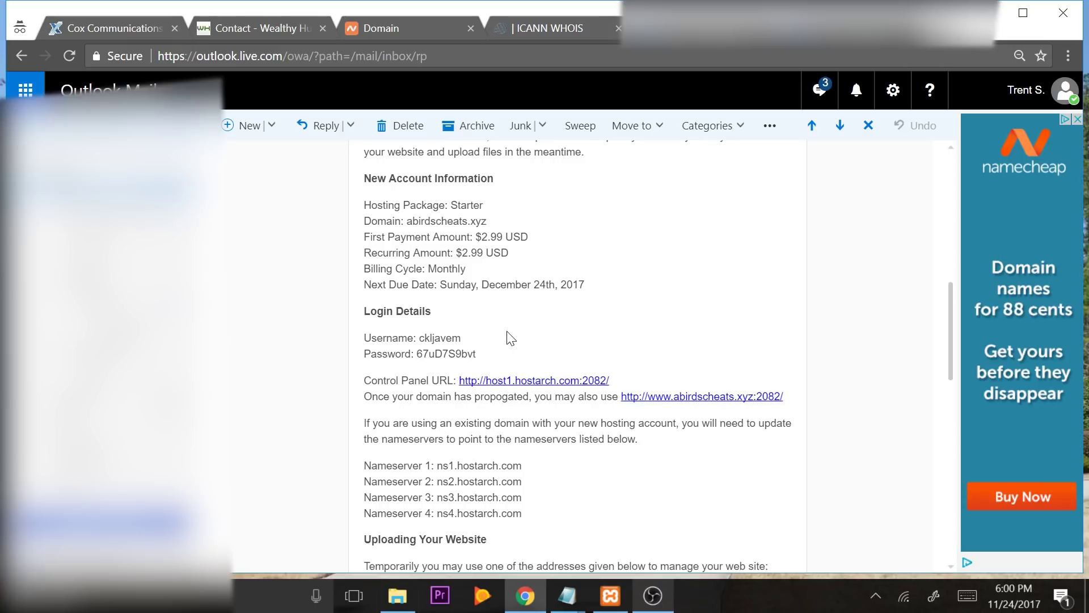
pyautogui.rightClick(496, 383)
pyautogui.click(544, 397)
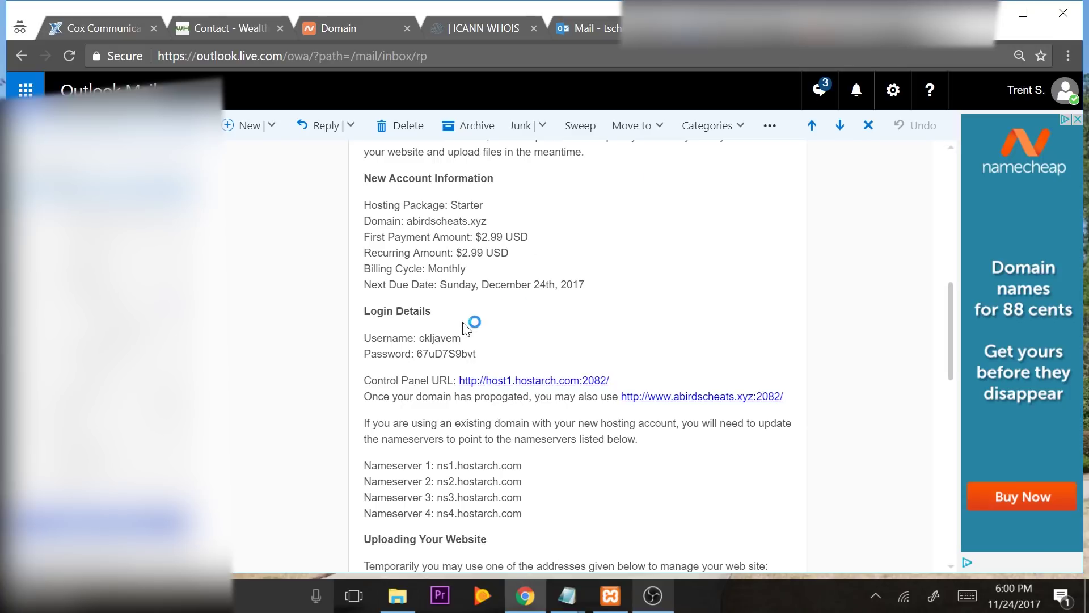
# Copy the hosting account username from the email and go to the cPanel login page
pyautogui.doubleClick(446, 354)
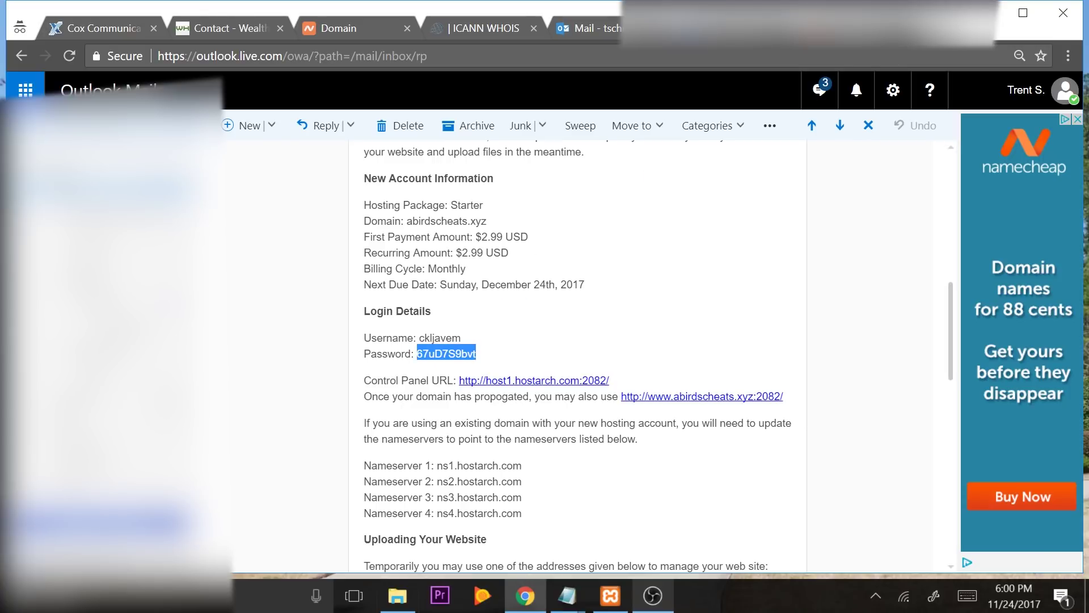
pyautogui.doubleClick(440, 338)
pyautogui.hotkey('ctrl', 'c')
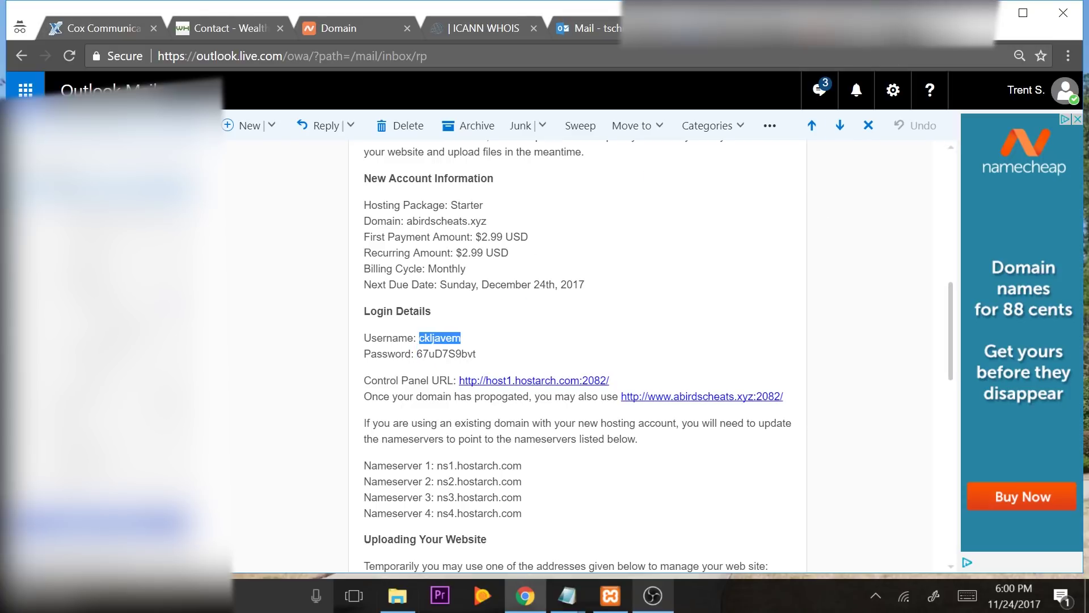
pyautogui.click(829, 28)
# Log in to cPanel with the pasted hosting account username and password
pyautogui.hotkey('ctrl', 'v')
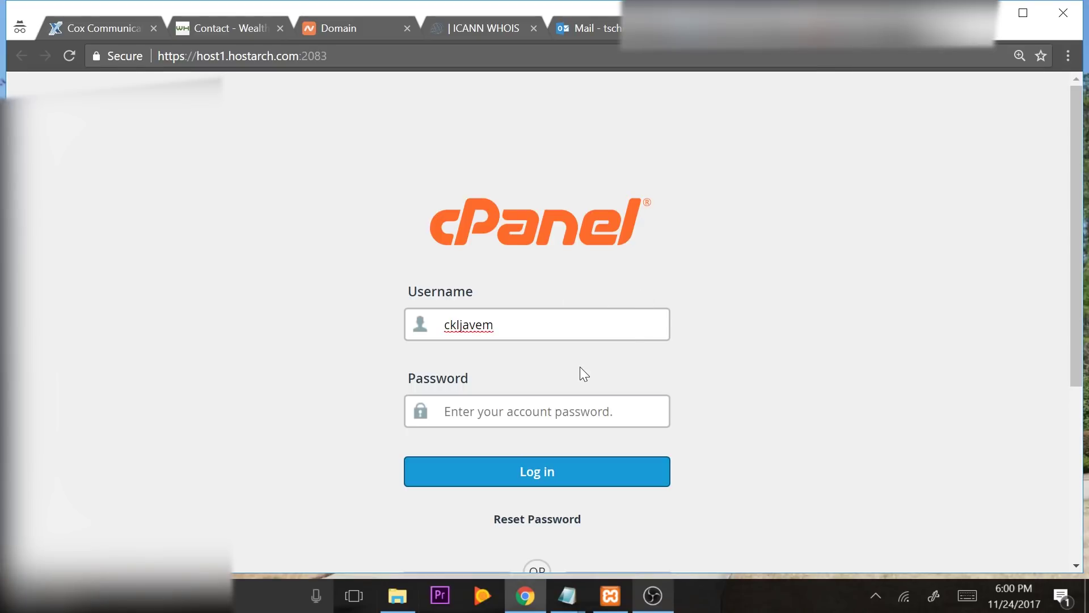
pyautogui.press('Tab')
pyautogui.hotkey('ctrl', 'v')
pyautogui.click(545, 471)
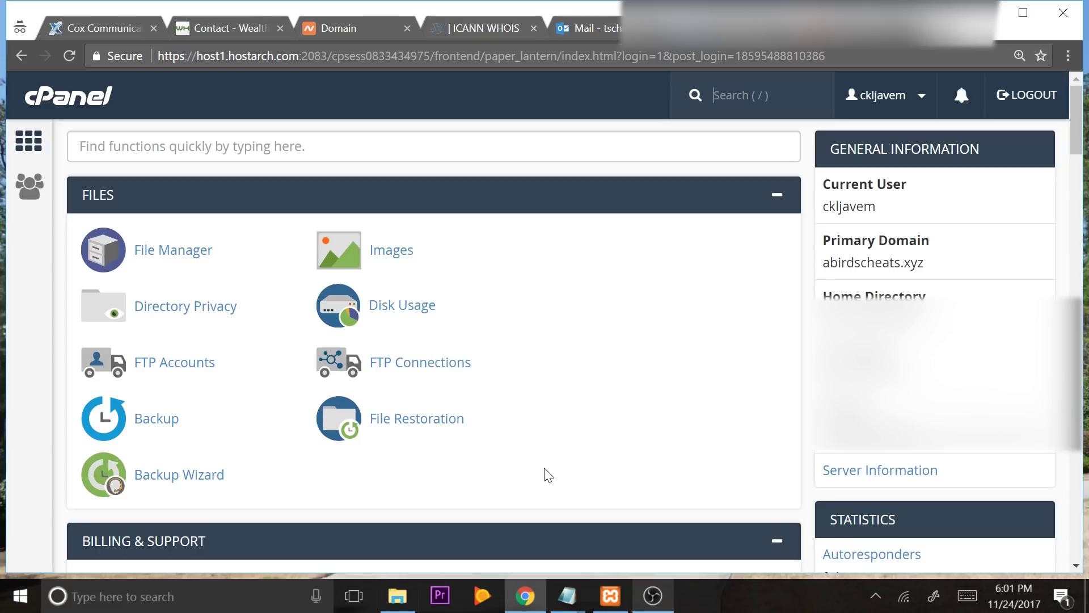
# Open cPanel's File Manager and go into the public_html folder, which holds only cgi-bin
pyautogui.click(215, 271)
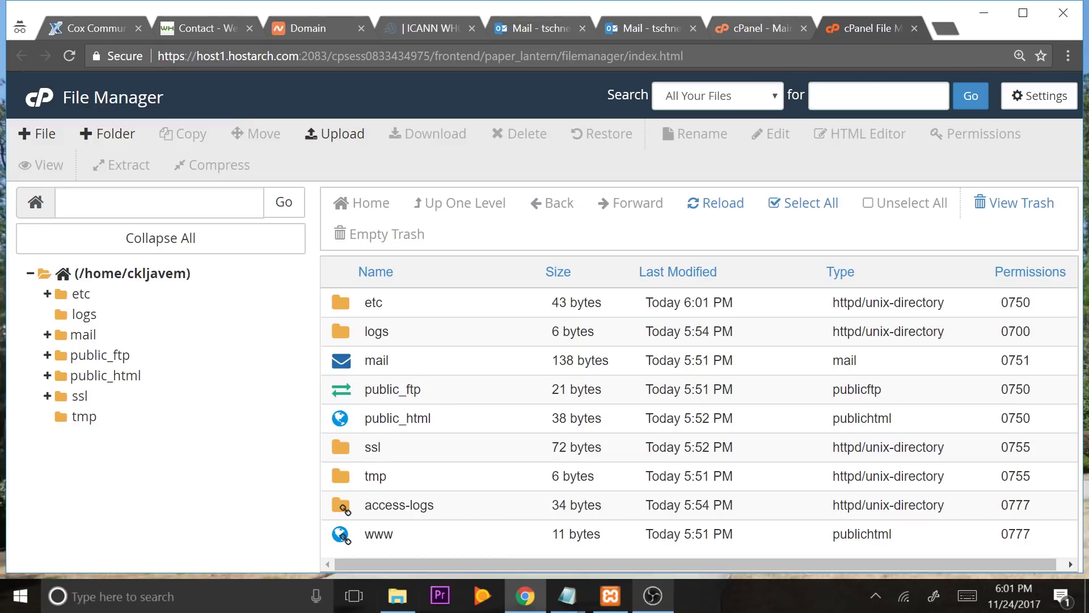
pyautogui.doubleClick(366, 419)
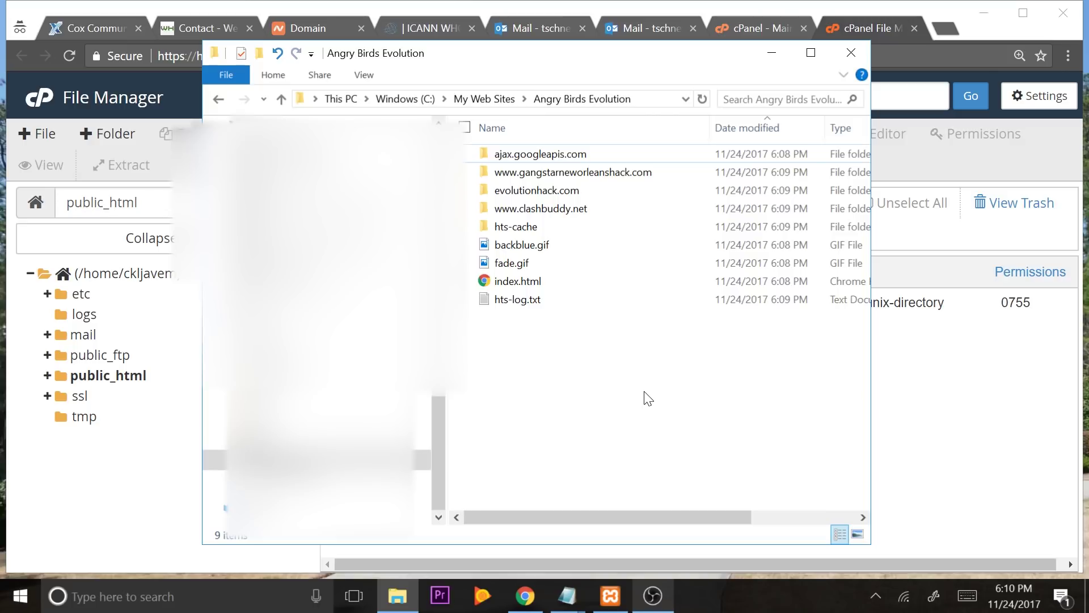
# Compress all files and folders in evolutionhack.com into a zip archive named img.zip
pyautogui.click(653, 103)
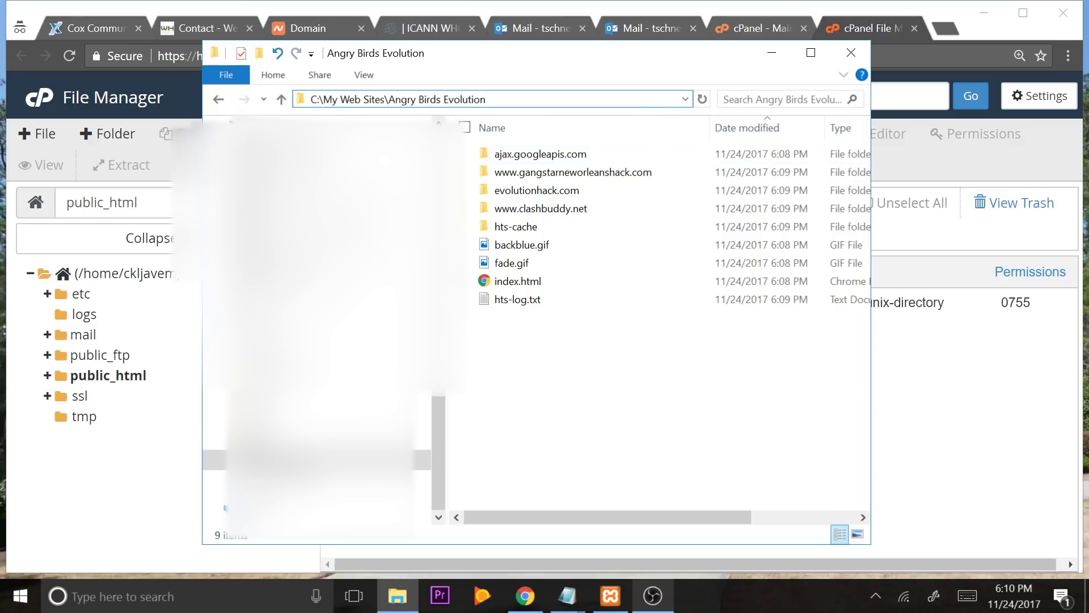
pyautogui.moveTo(653, 100); pyautogui.dragTo(486, 100)
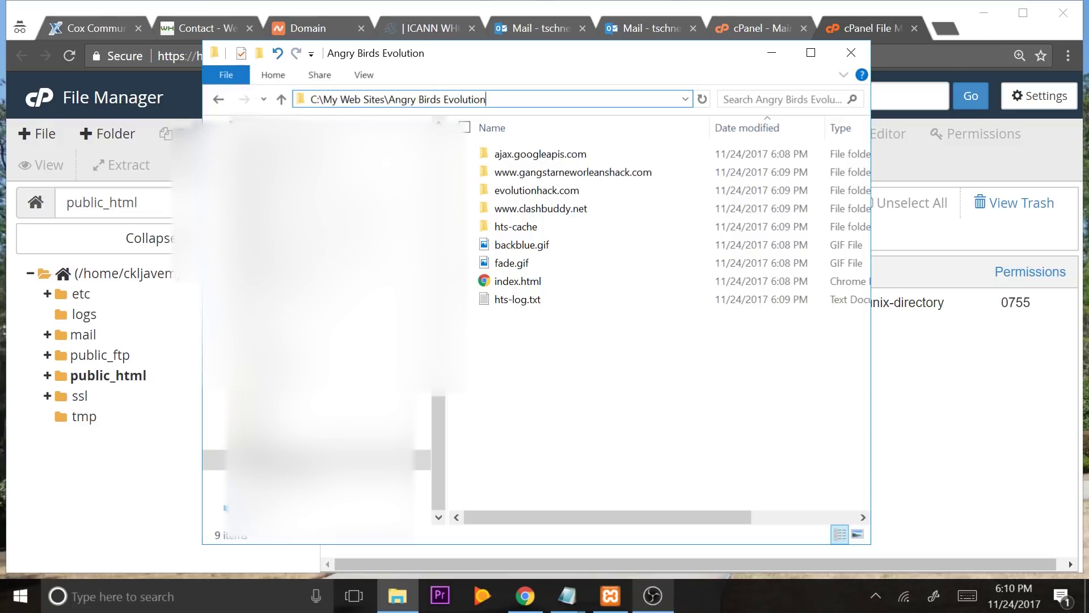
pyautogui.doubleClick(556, 195)
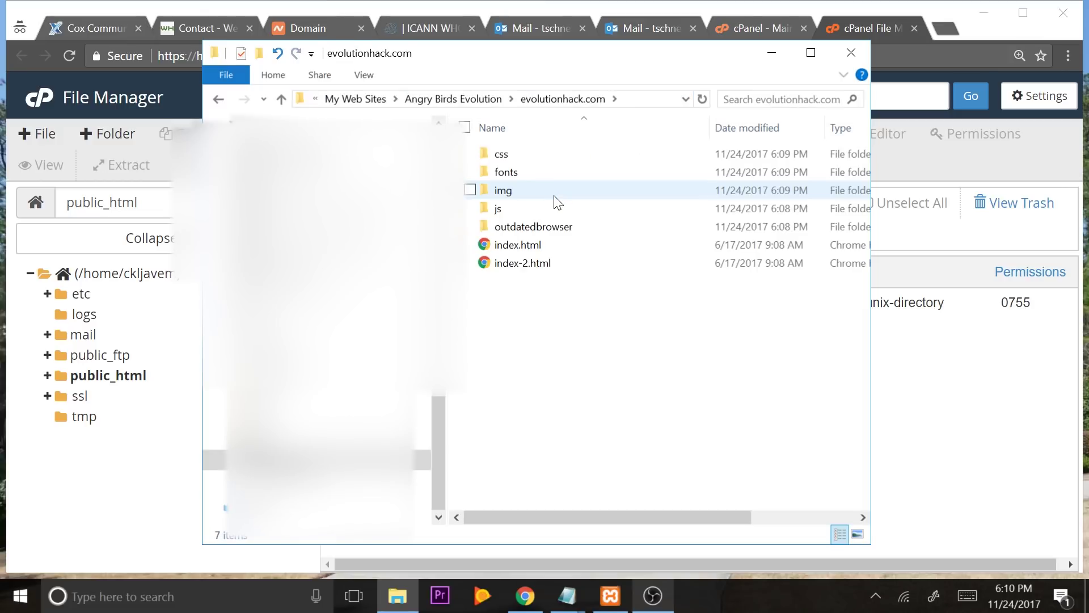
pyautogui.hotkey('ctrl', 'a')
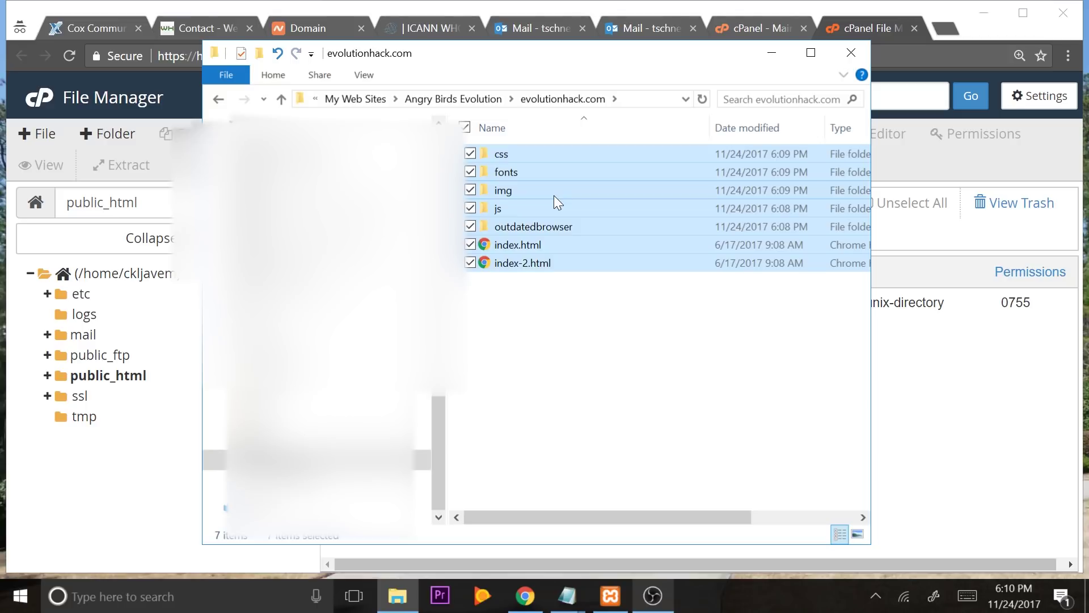
pyautogui.rightClick(553, 195)
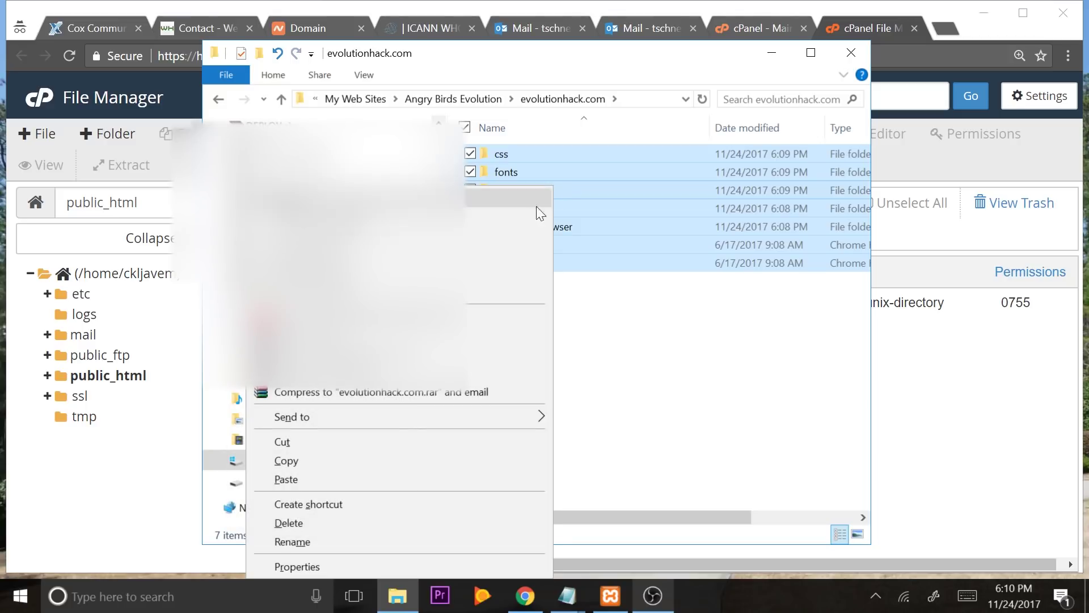
pyautogui.moveTo(486, 417)
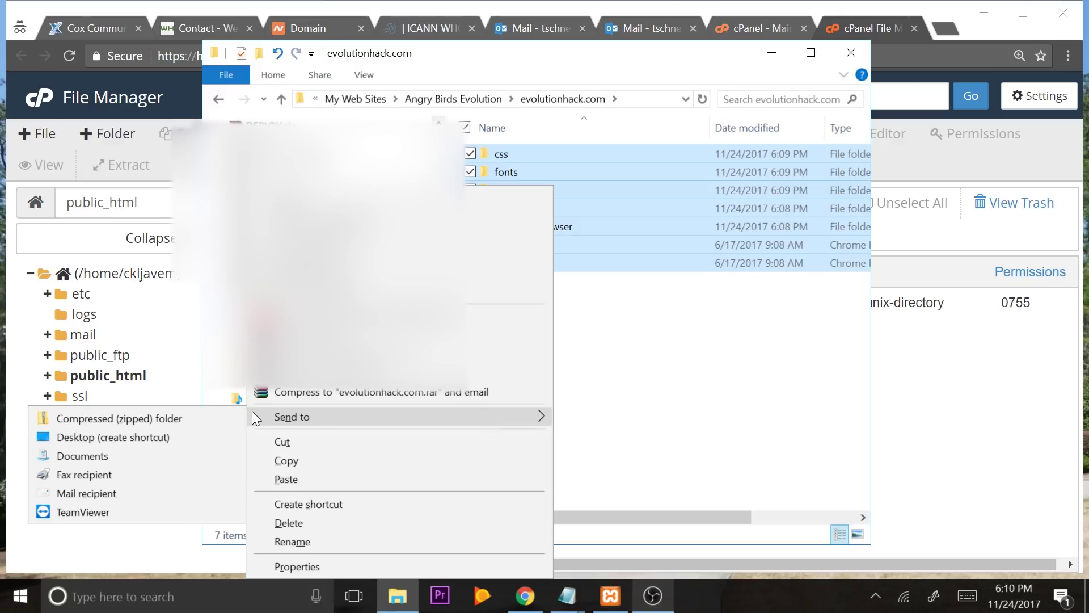
pyautogui.click(221, 418)
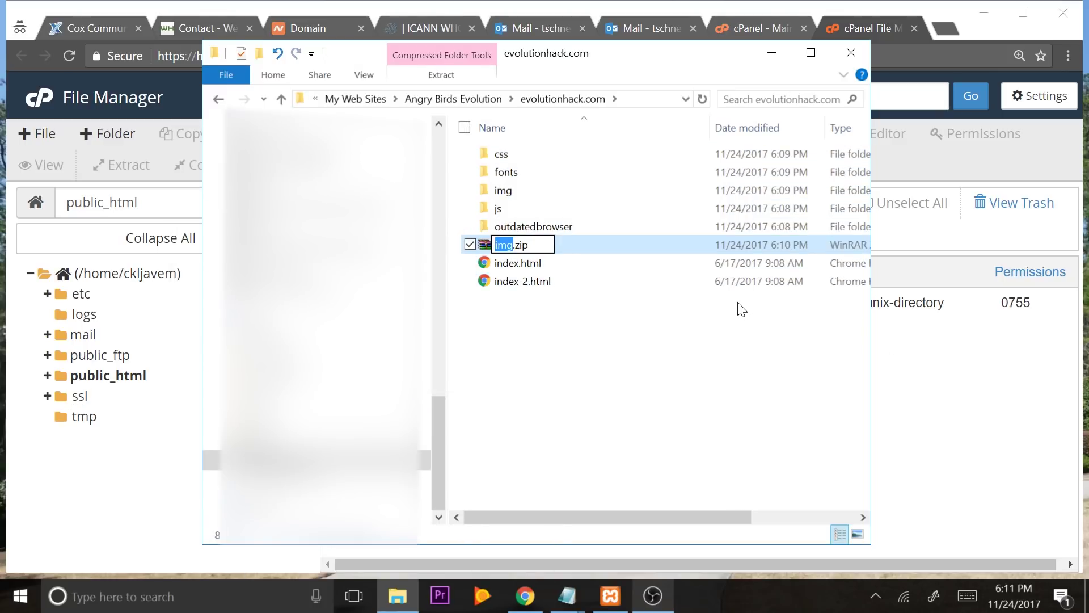
pyautogui.press('Return')
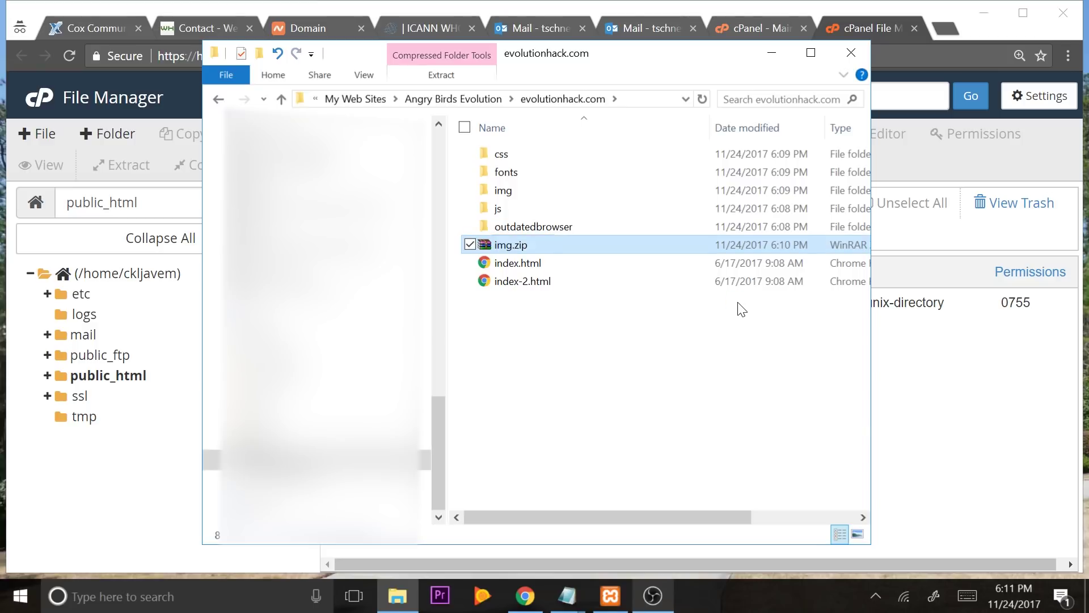
# Upload img.zip (765.25 KB) to public_html and select it in the file listing
pyautogui.click(648, 104)
pyautogui.click(1016, 400)
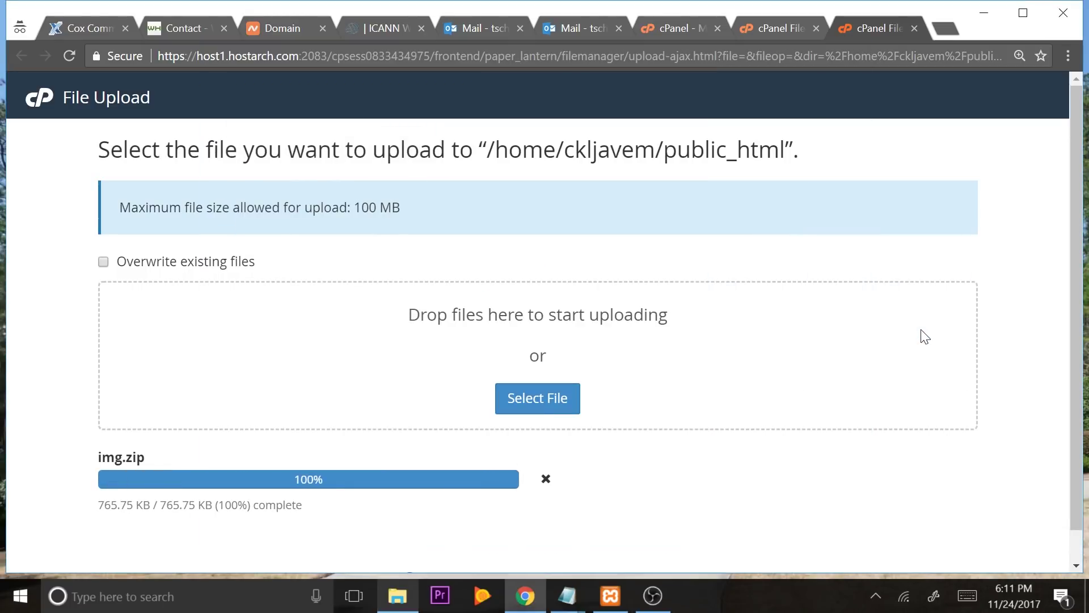
pyautogui.scroll(-1, 921, 335)
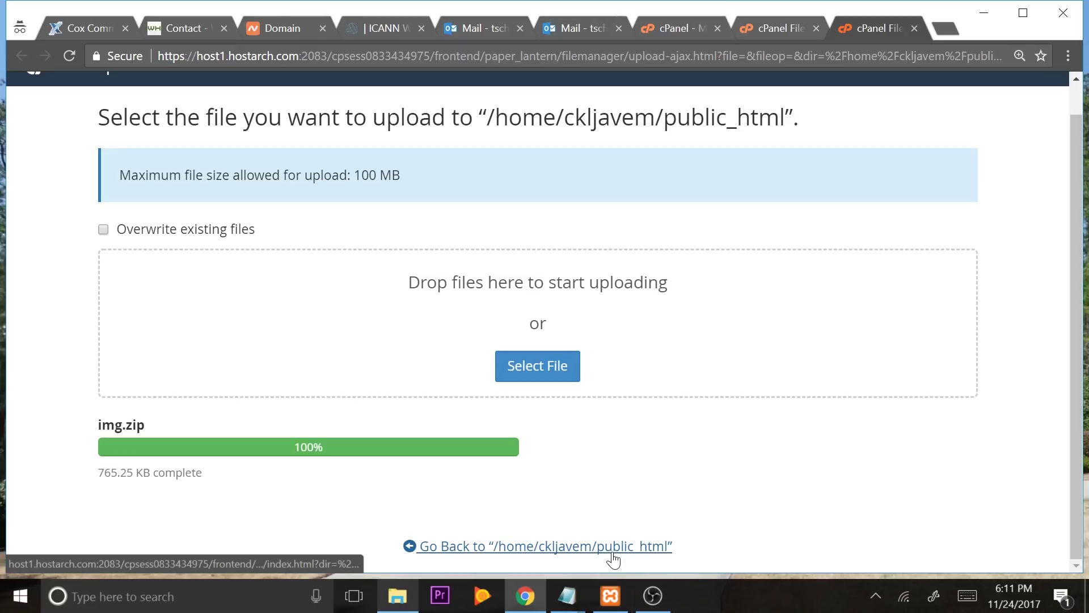
pyautogui.click(611, 550)
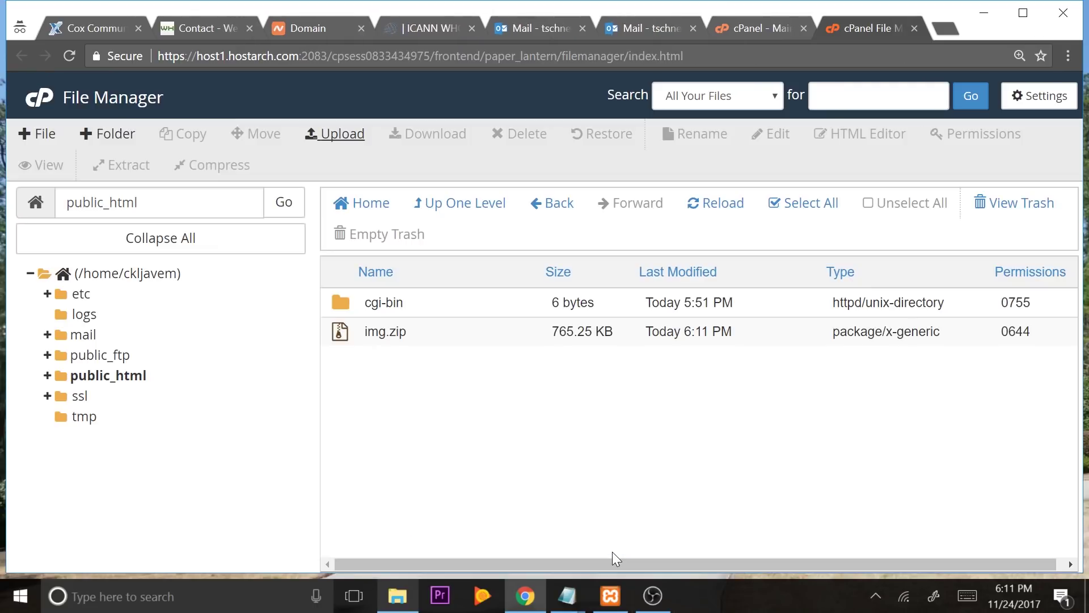
pyautogui.click(455, 338)
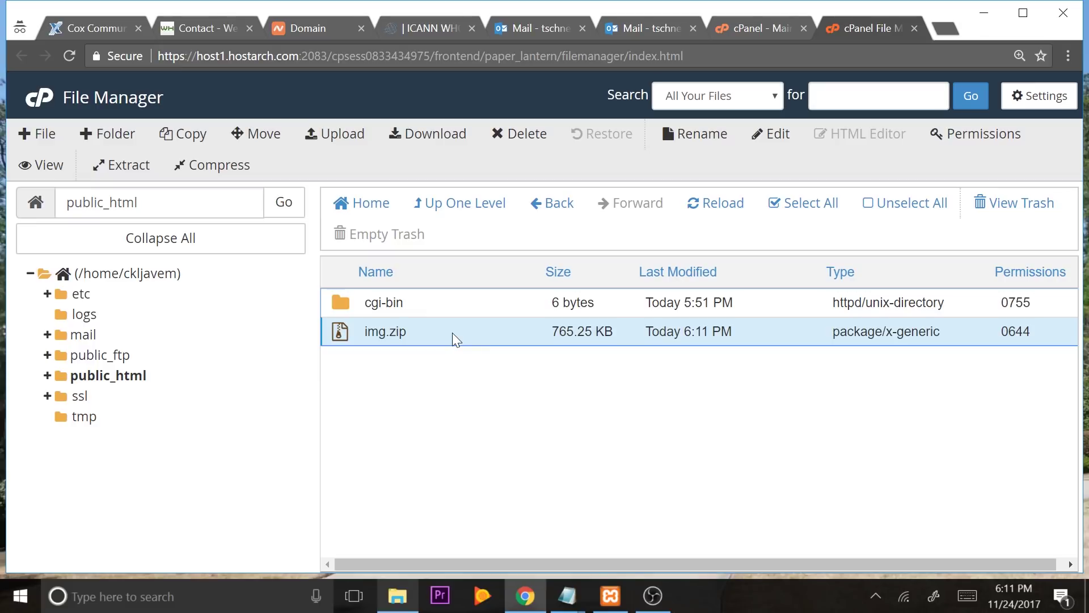
# Extract img.zip into /public_html, adding css, fonts, img, js, outdatedbrowser and index pages
pyautogui.rightClick(454, 338)
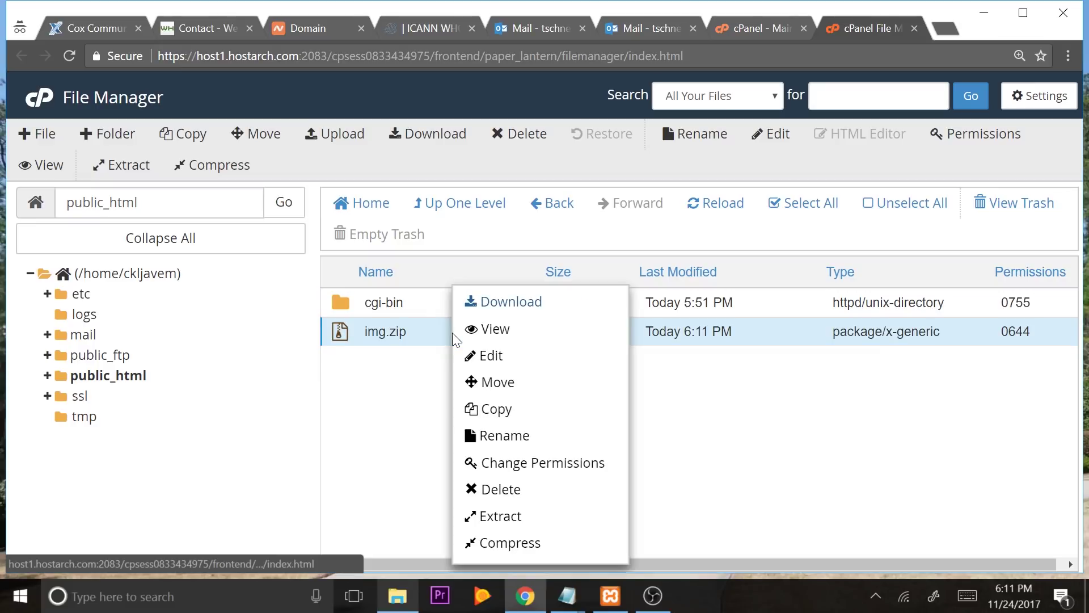
pyautogui.click(491, 517)
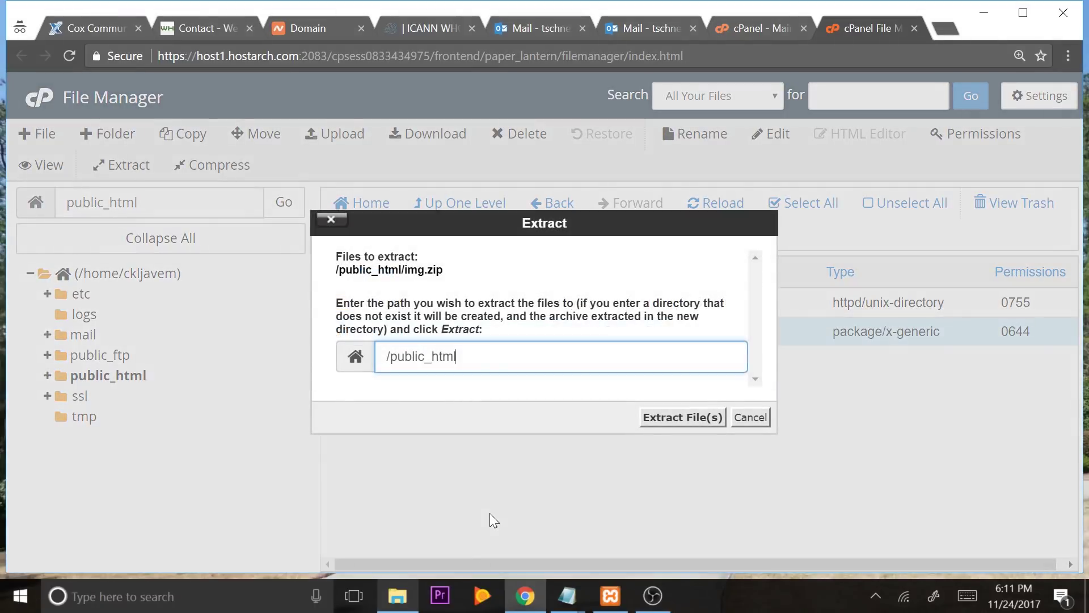
pyautogui.click(685, 417)
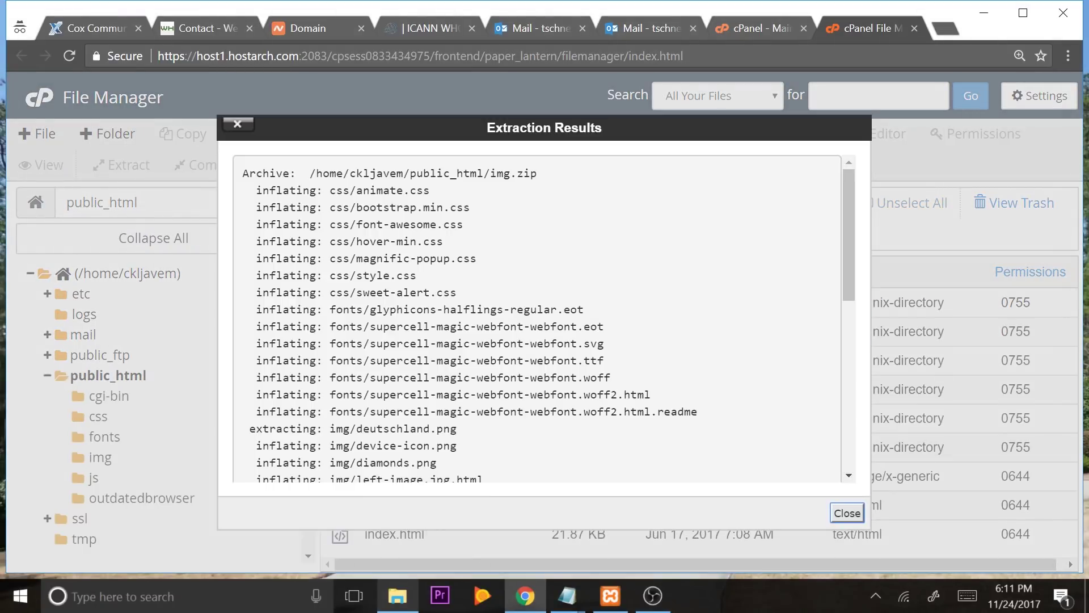
pyautogui.click(845, 514)
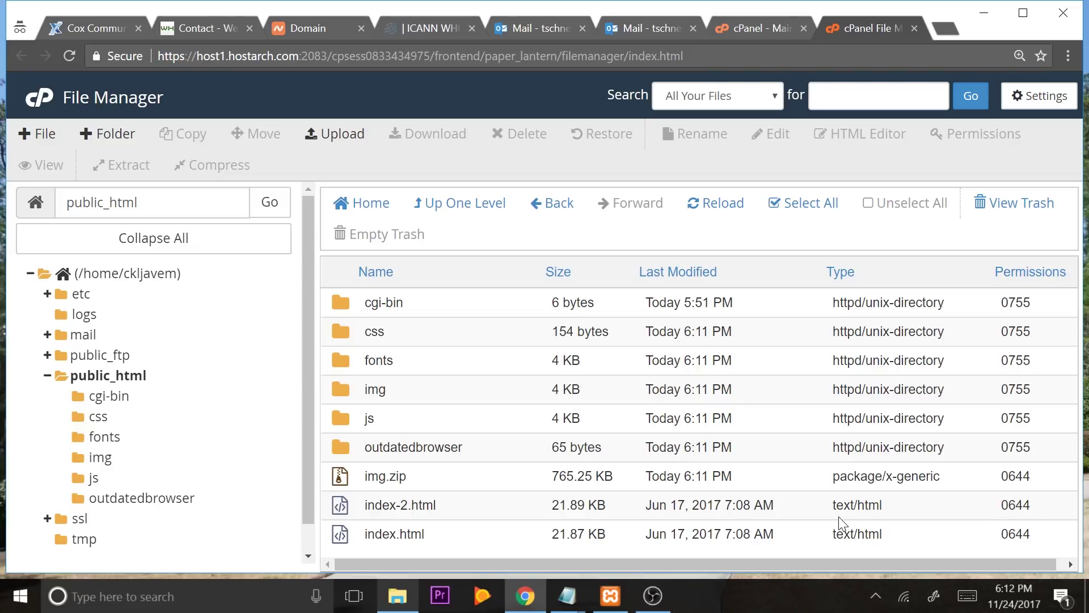
pyautogui.click(86, 35)
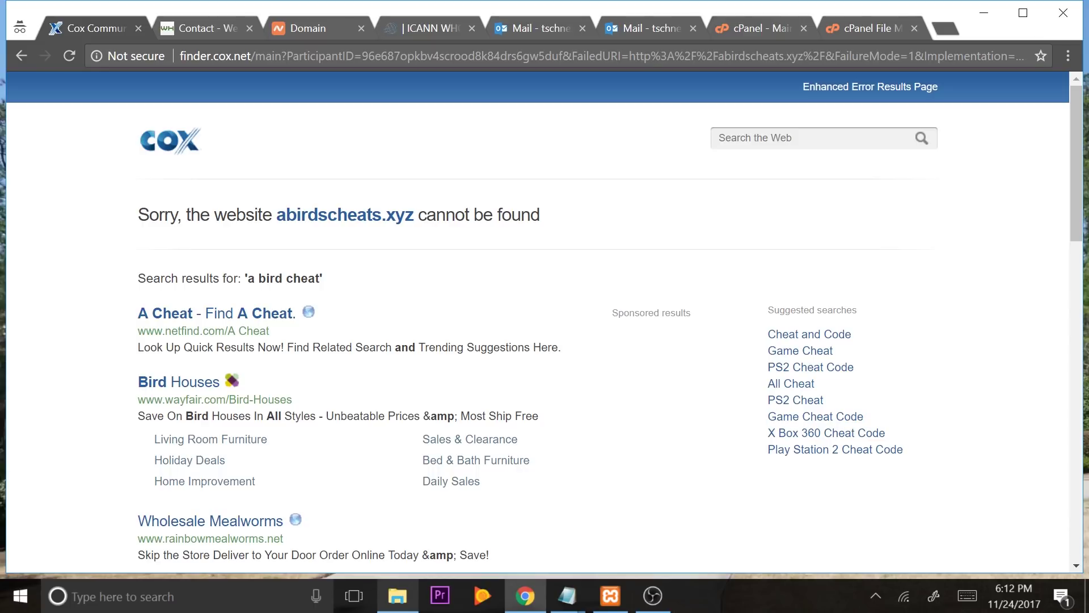
pyautogui.hotkey('ctrl', 'l')
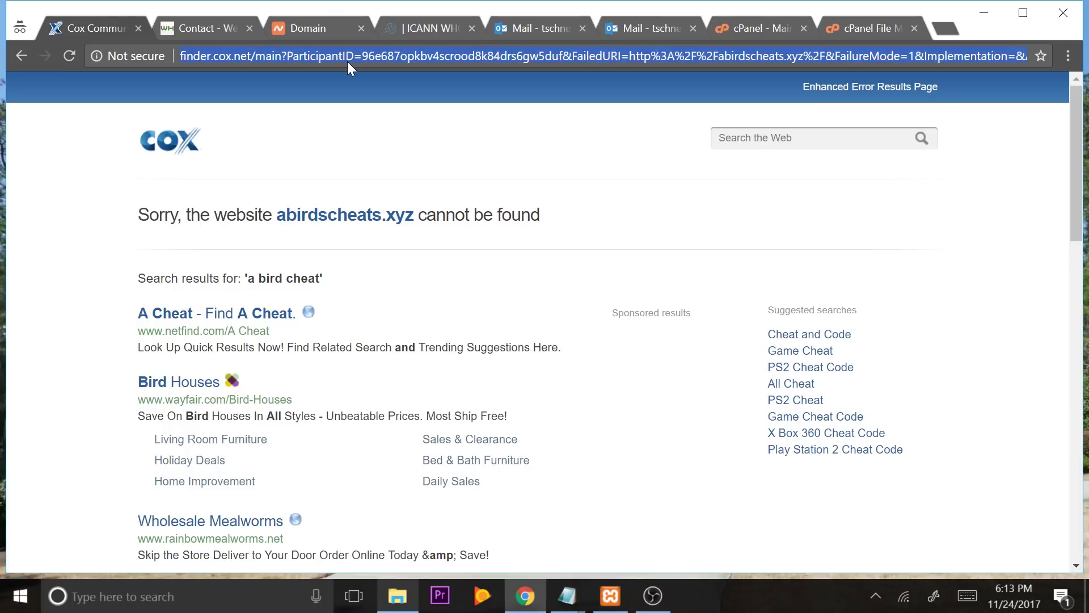
pyautogui.write('http://abirdscheats.xyz/')
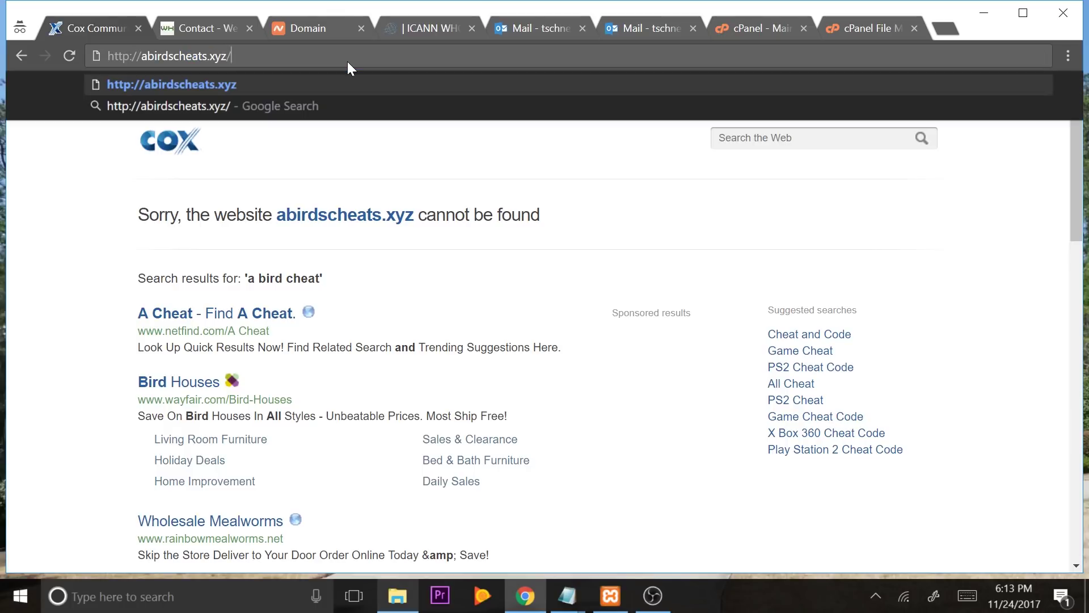
pyautogui.press('Return')
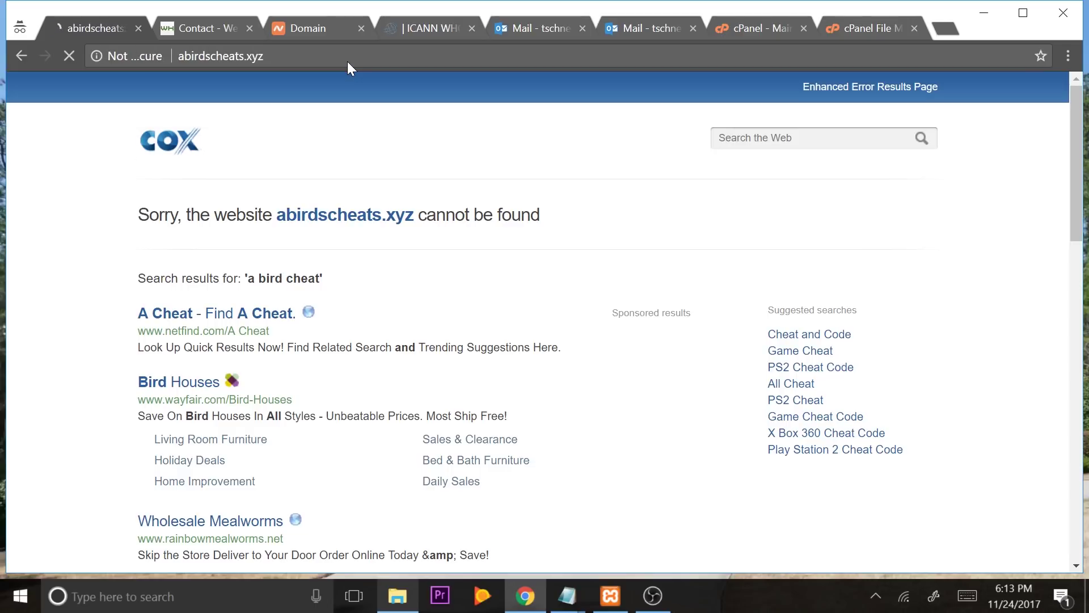